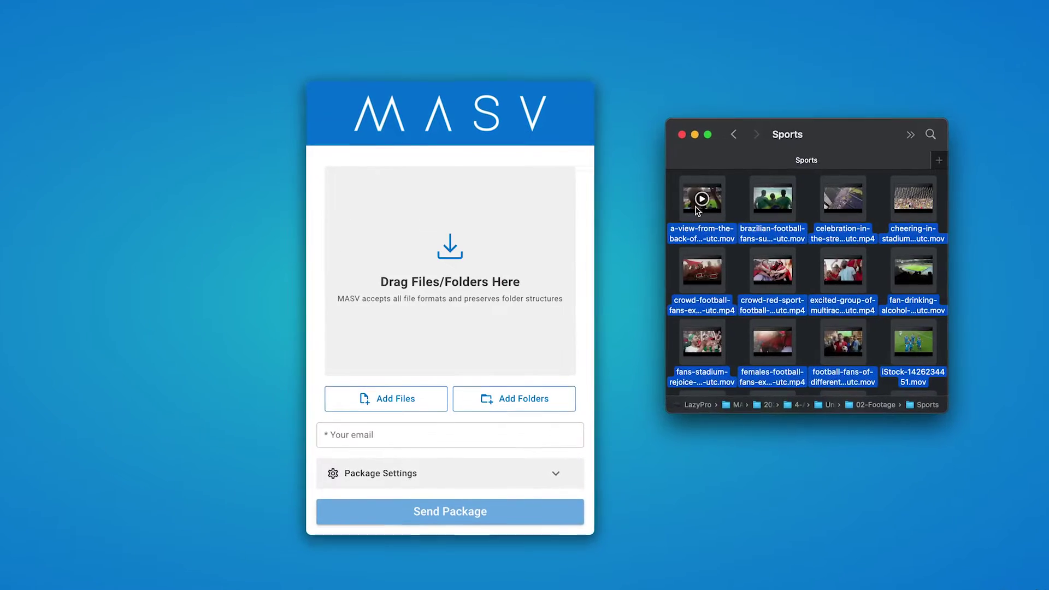
Step: Drop the selected sports footage clips onto the MASV uploader's 'Drag Files/Folders Here' zone
{"action": "left_click_drag", "start_coordinate": [652, 195], "coordinate": [384, 191]}
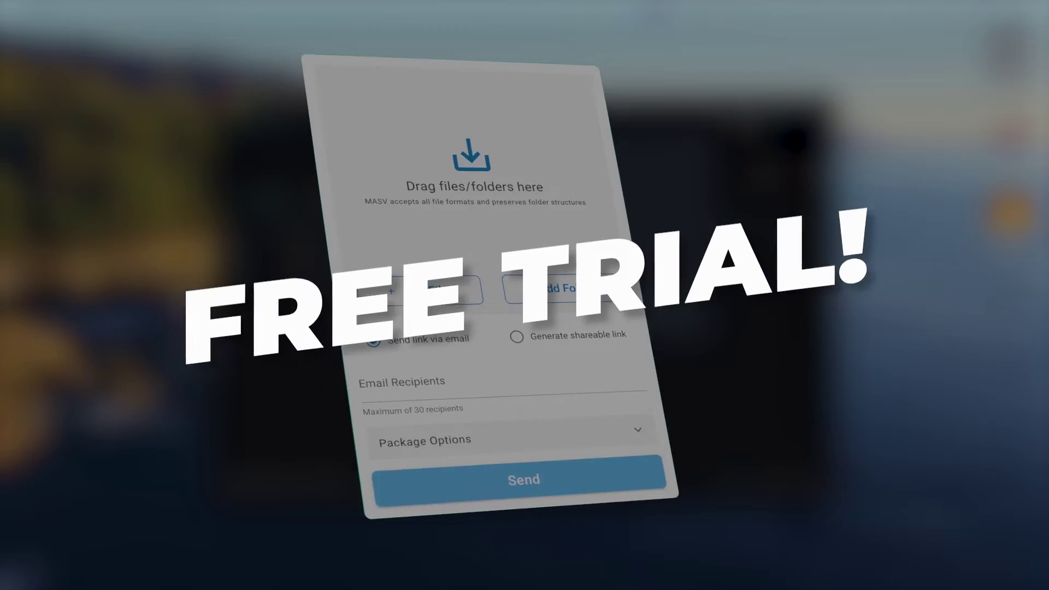
Step: Select all the footage clips and drop them into the MASV upload area
{"action": "key", "text": "super+a"}
{"action": "left_click_drag", "start_coordinate": [1020, 420], "coordinate": [468, 144]}
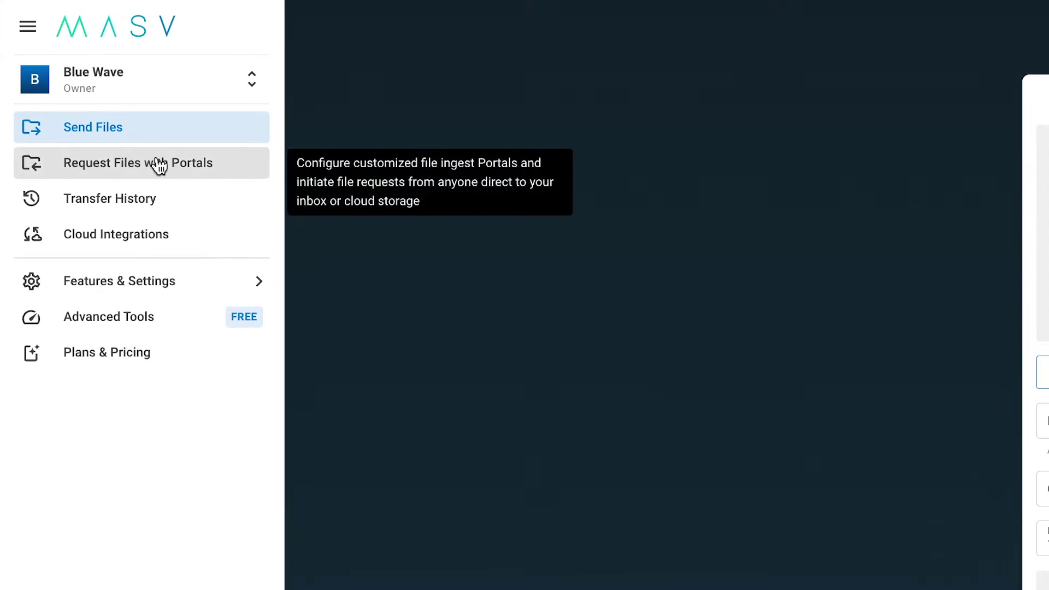
Step: Start a new Custom Portal from the Request Files portals list
{"action": "left_click", "coordinate": [238, 168]}
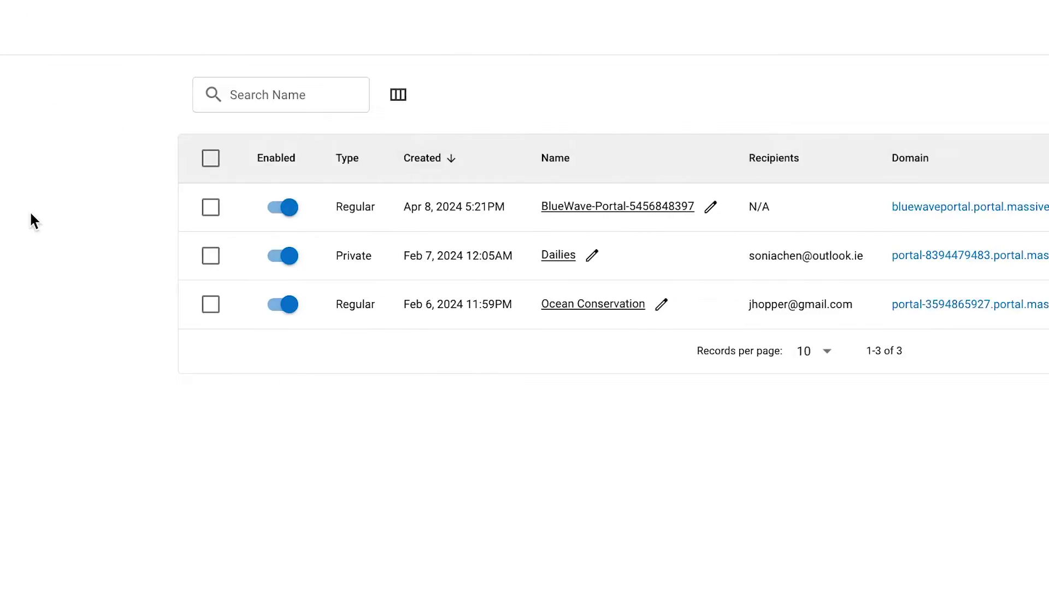
{"action": "left_click", "coordinate": [552, 104]}
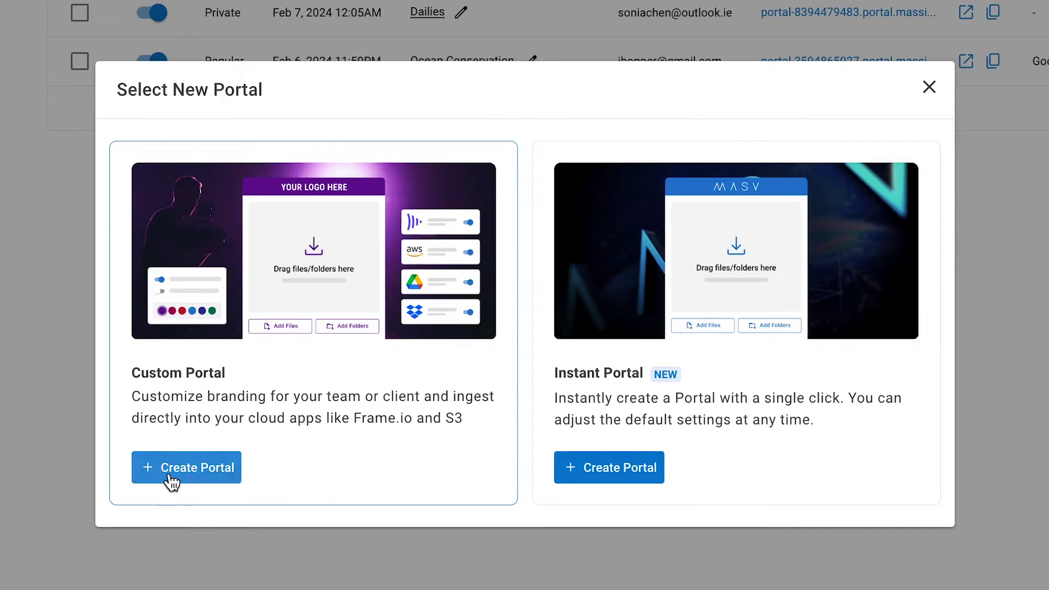
{"action": "left_click", "coordinate": [208, 481]}
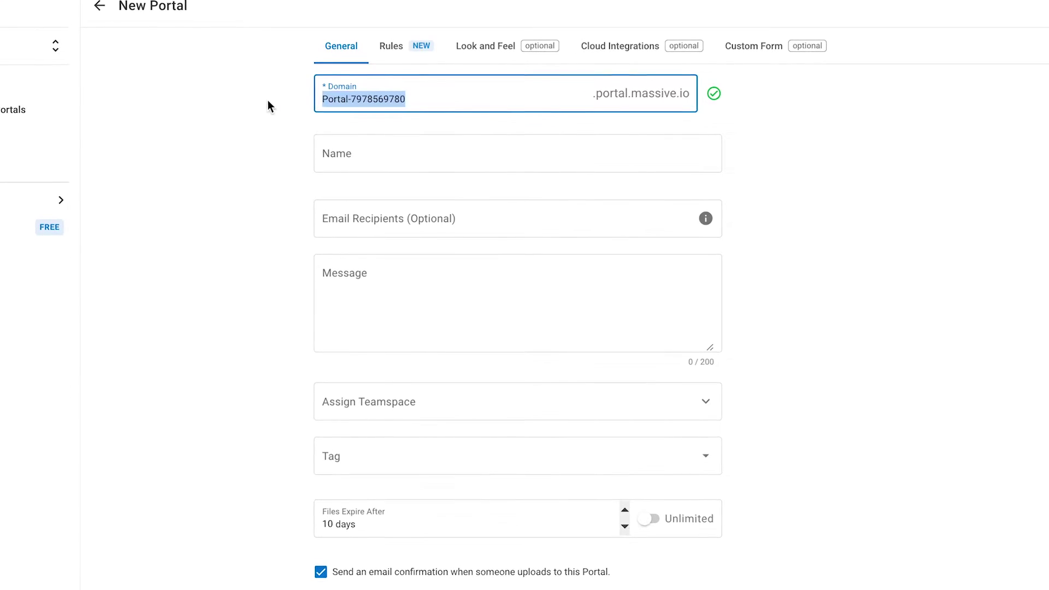
Step: Set domain galacticproductions and name Film Dailies, and add two saved email recipients
{"action": "type", "text": "galacticproductions"}
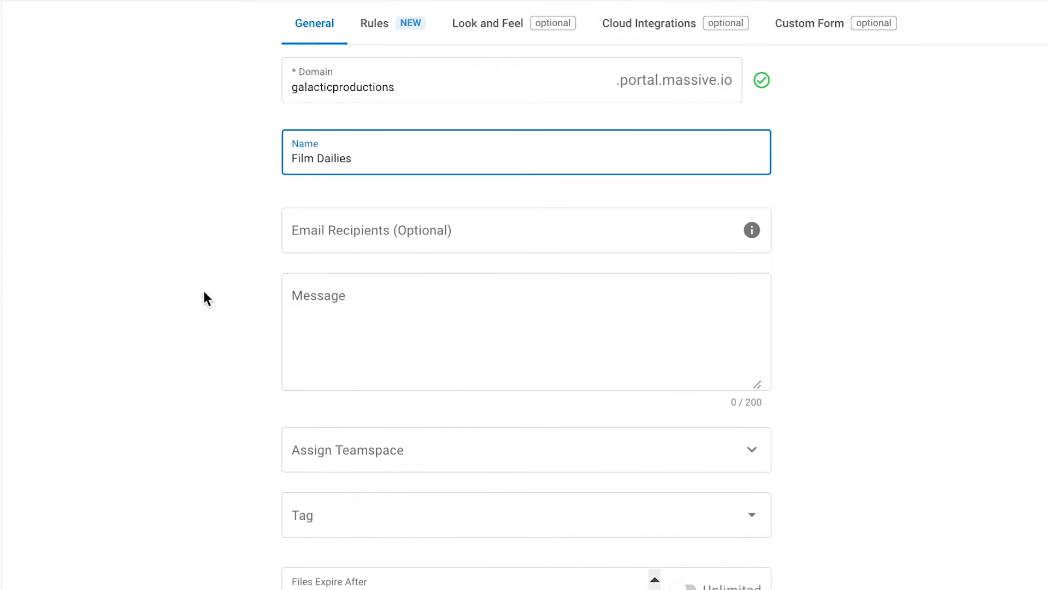
{"action": "left_click", "coordinate": [356, 236]}
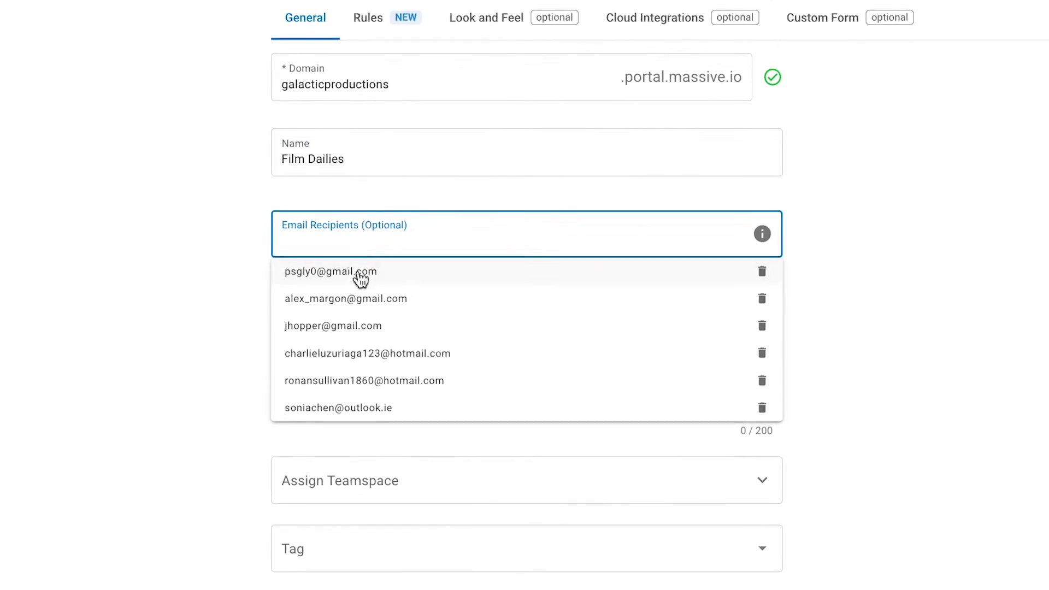
{"action": "left_click", "coordinate": [329, 278]}
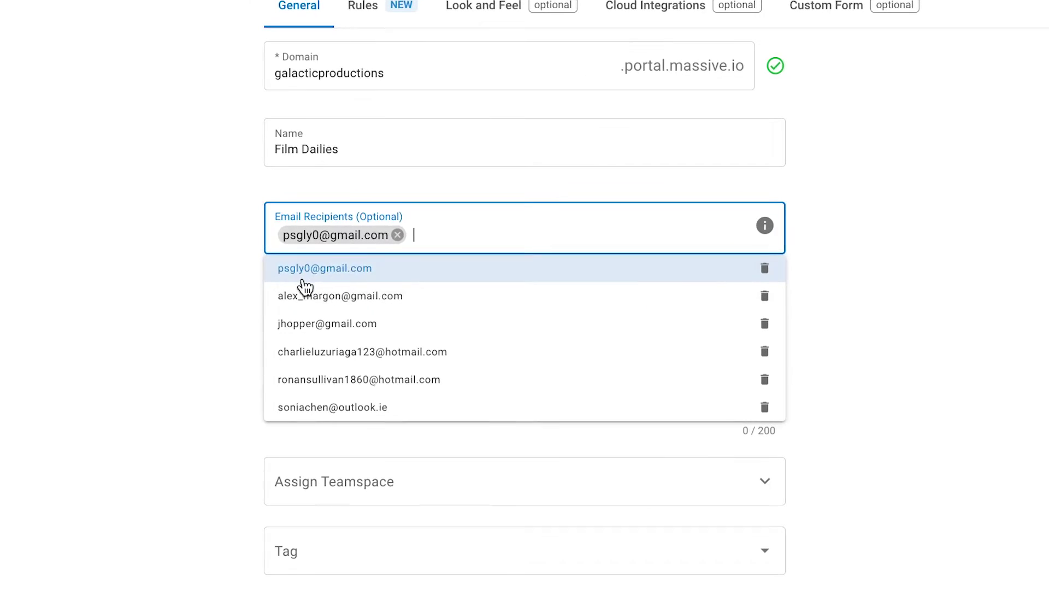
{"action": "left_click", "coordinate": [304, 293]}
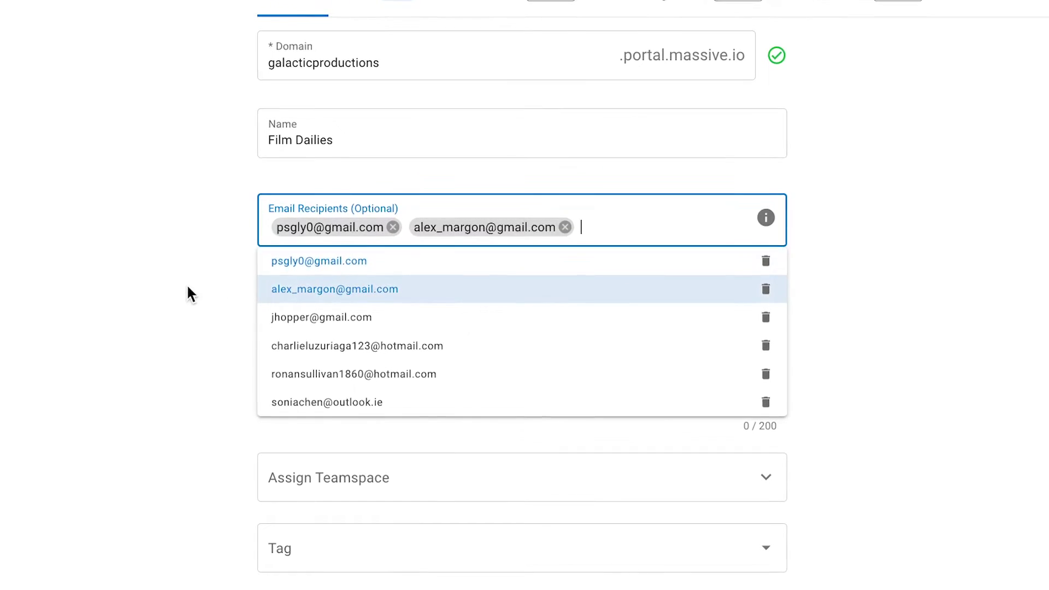
{"action": "left_click", "coordinate": [187, 286]}
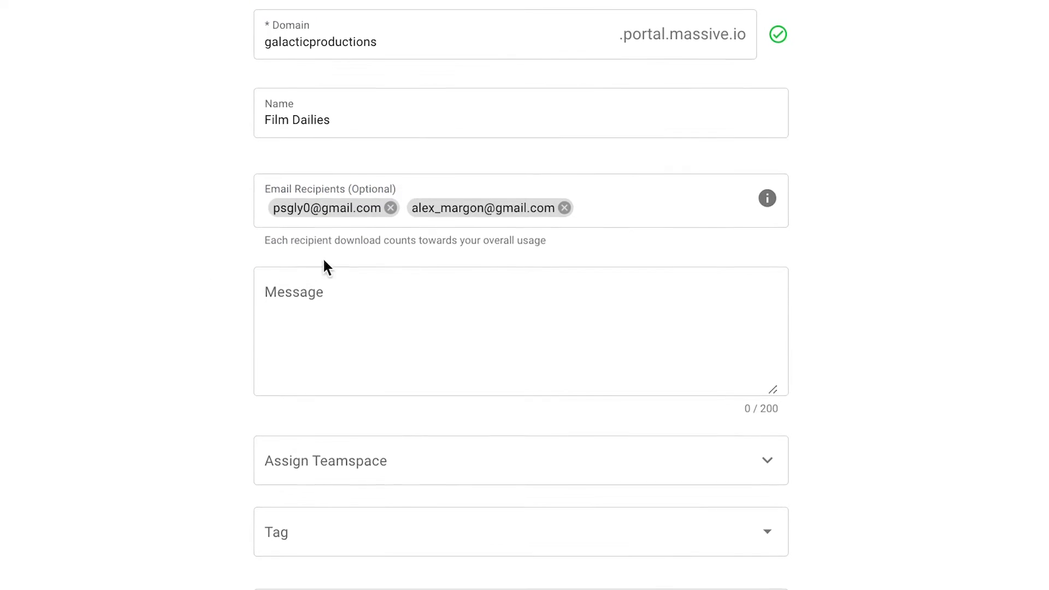
Step: Enter the message 'Welcome! Please upload your files below.' and browse the available teamspaces
{"action": "left_click", "coordinate": [332, 294]}
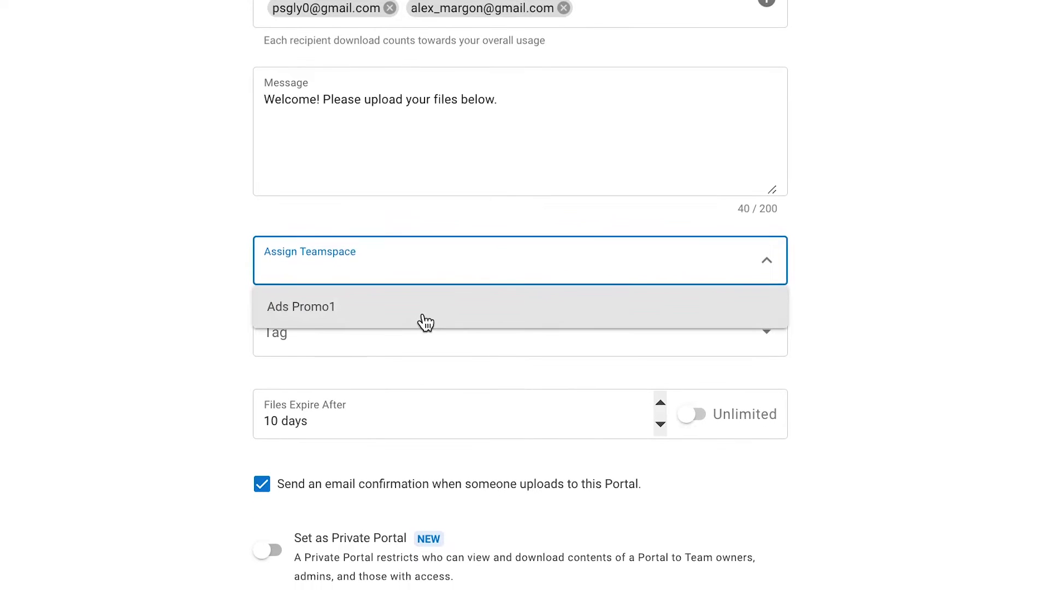
{"action": "left_click", "coordinate": [424, 300]}
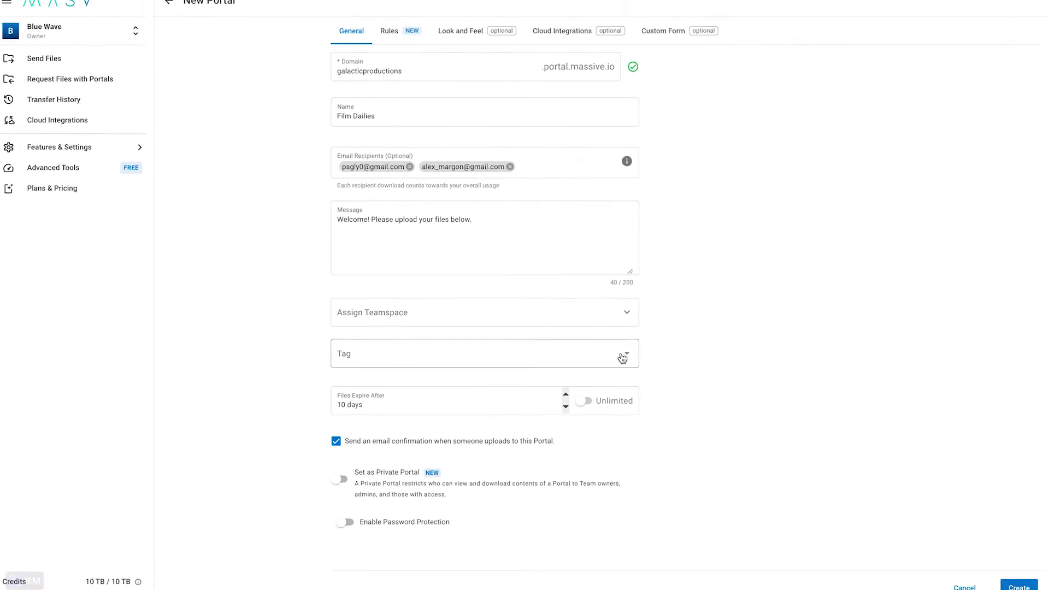
Step: Create a new tag Films and assign it to the portal
{"action": "left_click", "coordinate": [601, 349]}
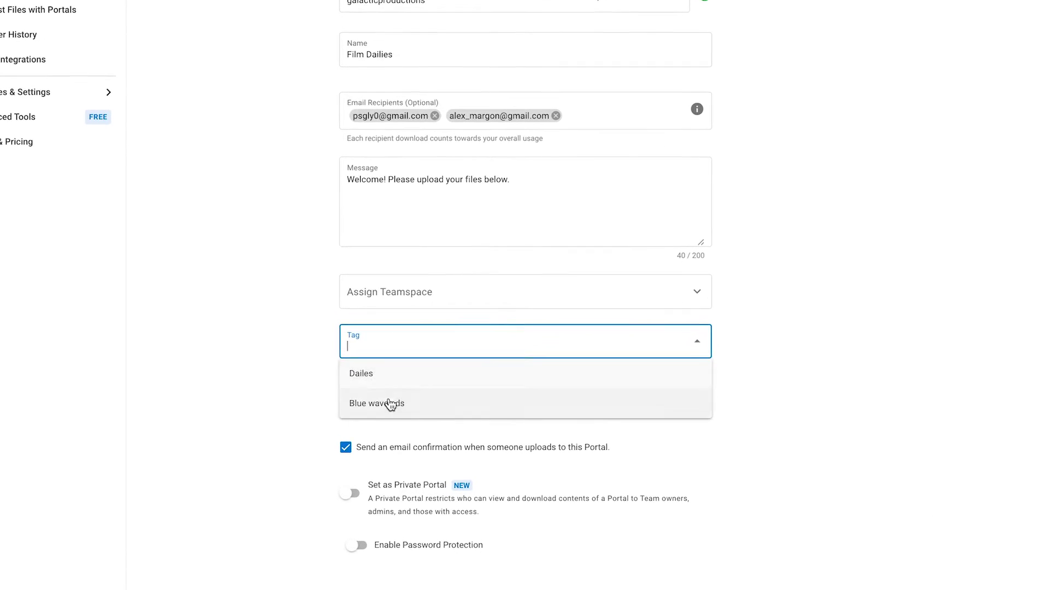
{"action": "left_click", "coordinate": [393, 329]}
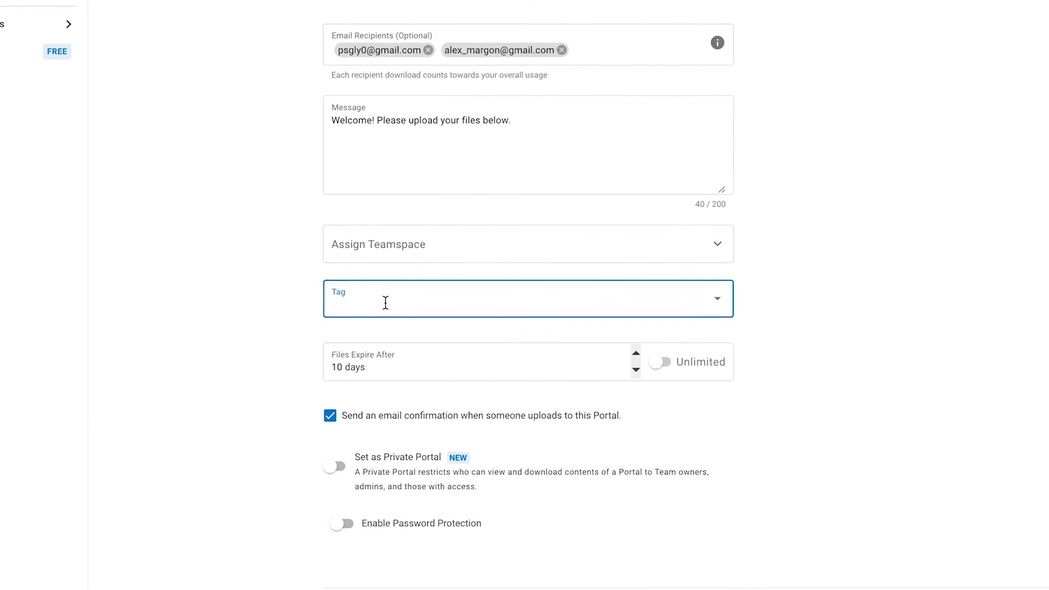
{"action": "type", "text": "Fi"}
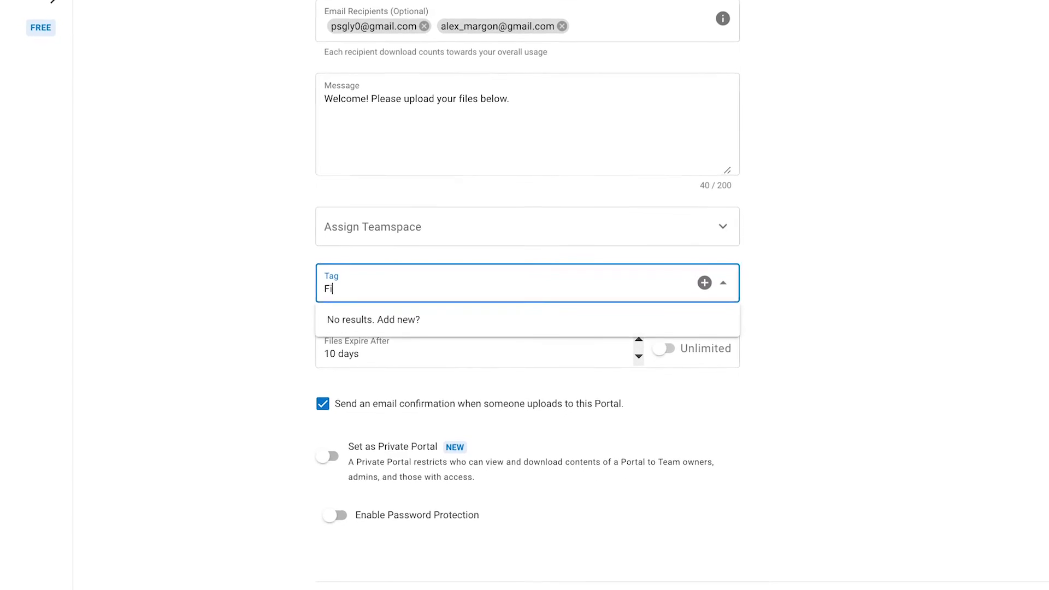
{"action": "type", "text": "lms"}
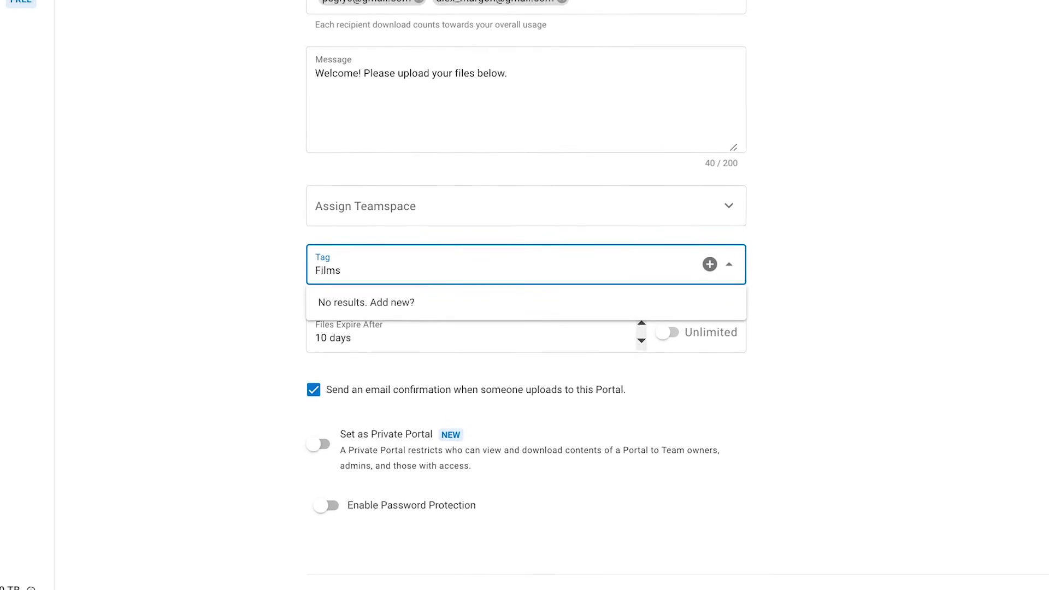
{"action": "left_click", "coordinate": [709, 264]}
{"action": "left_click", "coordinate": [902, 242]}
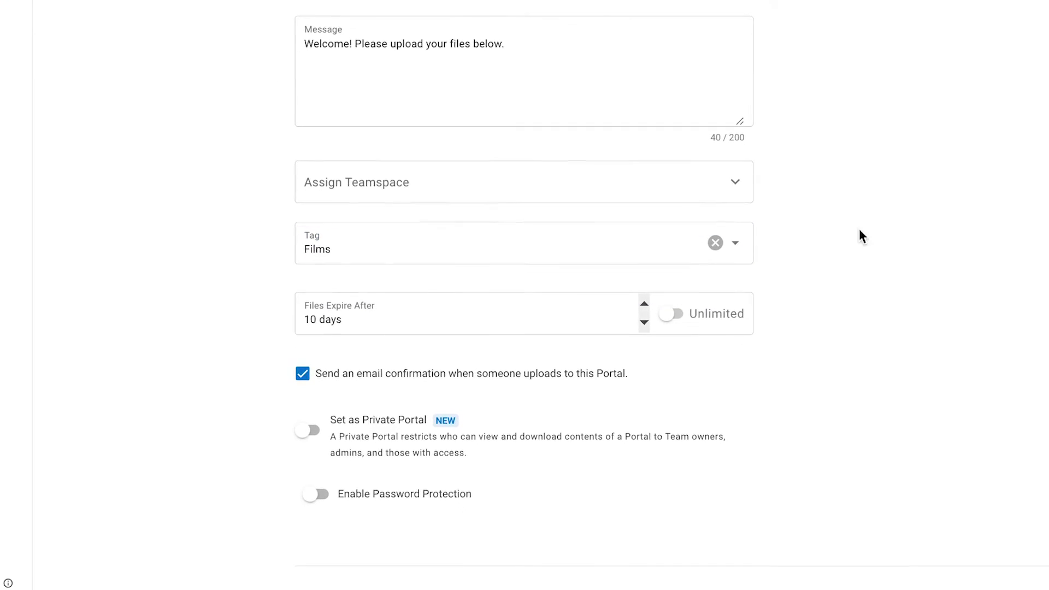
Step: Try other file expiry values and Unlimited, then settle back on 10 days
{"action": "mouse_move", "coordinate": [285, 324]}
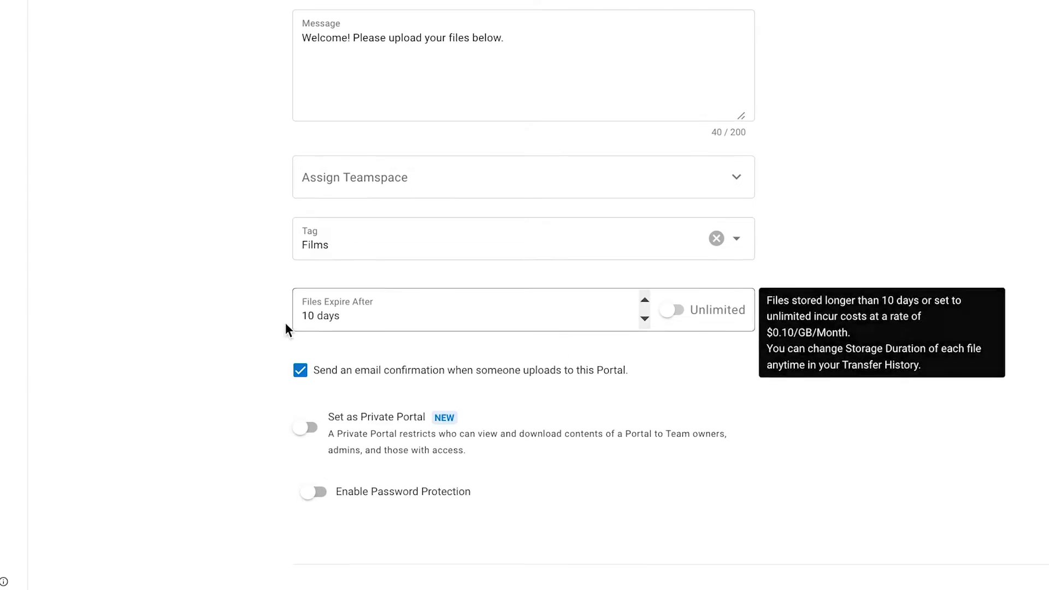
{"action": "left_click", "coordinate": [645, 289]}
{"action": "left_click", "coordinate": [646, 289]}
{"action": "left_click", "coordinate": [646, 306]}
{"action": "left_click", "coordinate": [646, 306]}
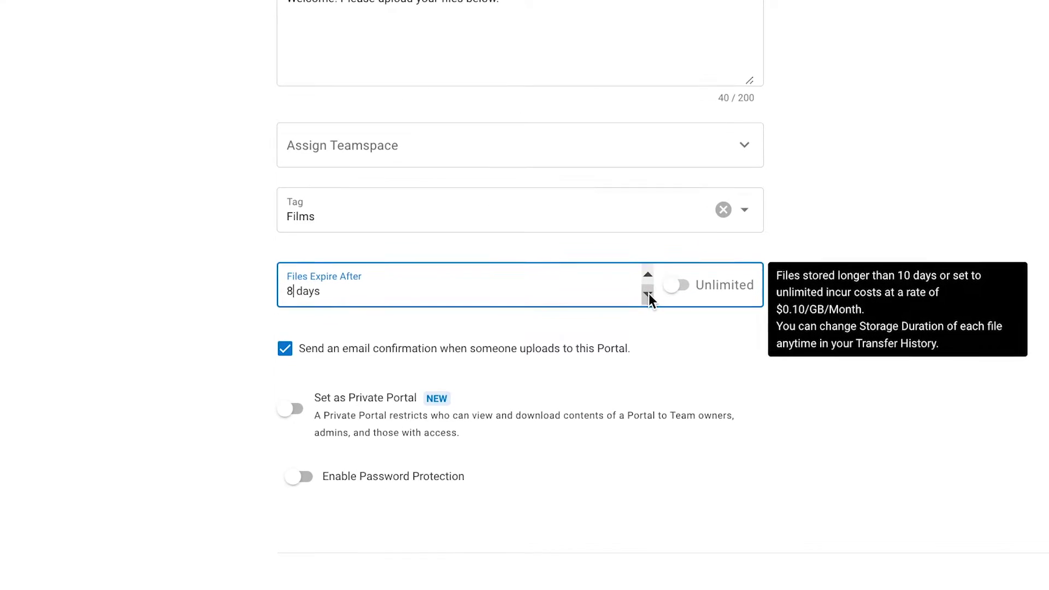
{"action": "left_click", "coordinate": [648, 293]}
{"action": "left_click", "coordinate": [678, 285]}
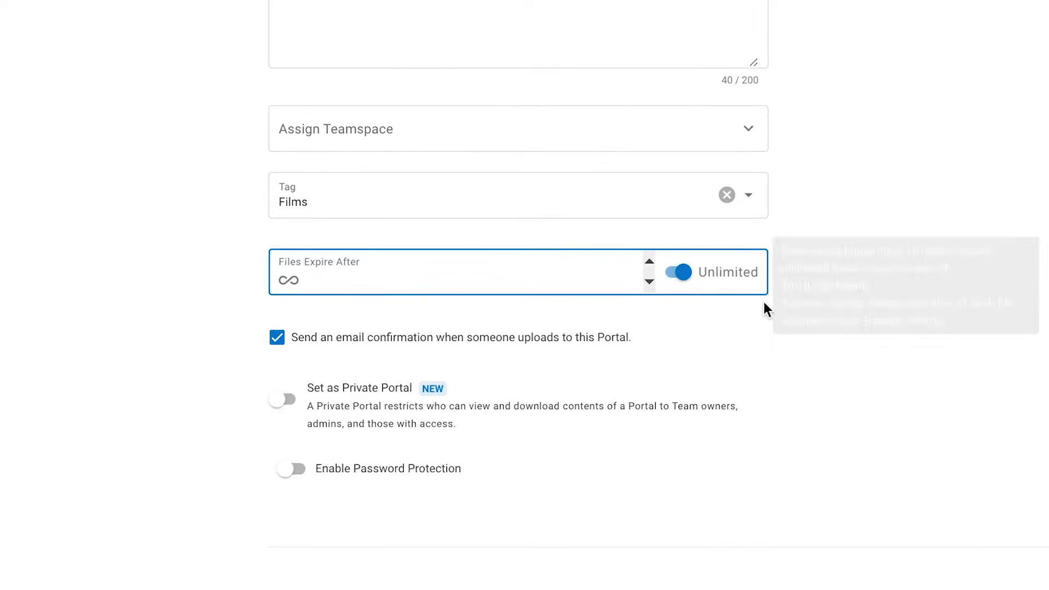
{"action": "left_click", "coordinate": [680, 272]}
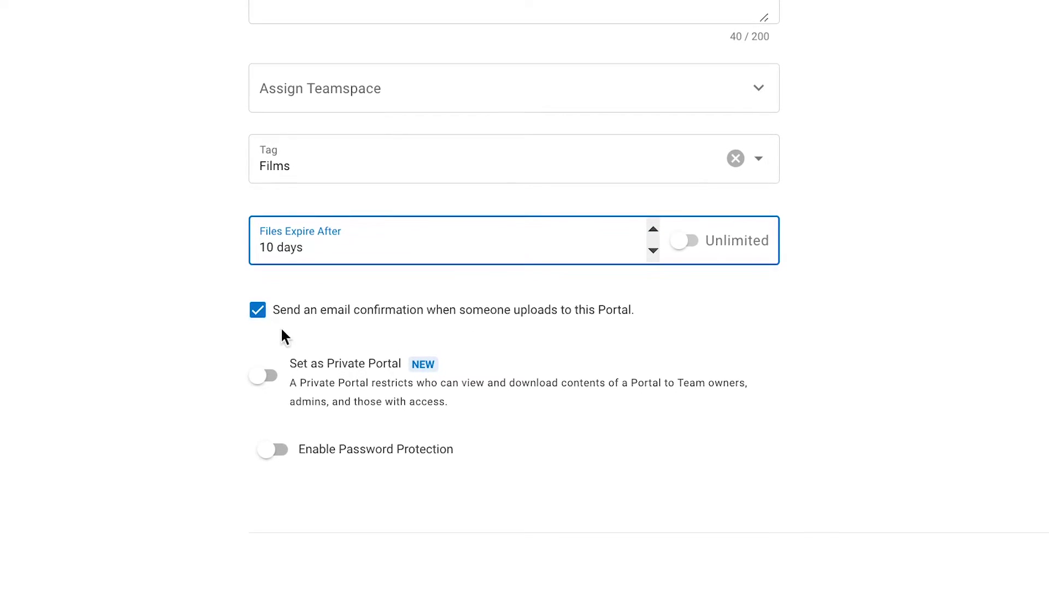
{"action": "left_click", "coordinate": [255, 314]}
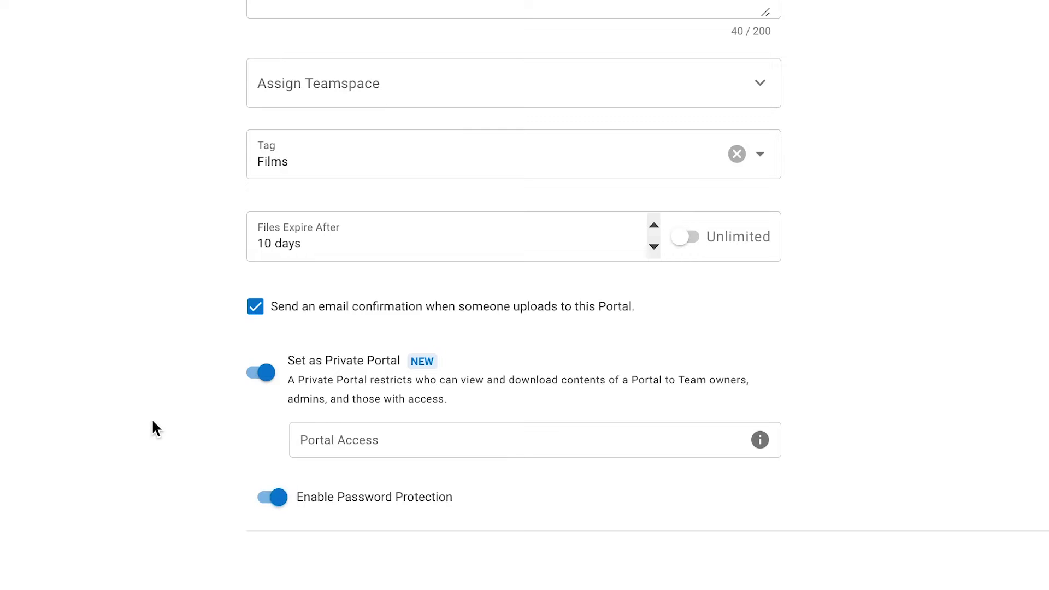
Step: Grant portal access to three contacts and require a password for uploads
{"action": "scroll", "coordinate": [152, 426], "scroll_direction": "down", "scroll_amount": 5}
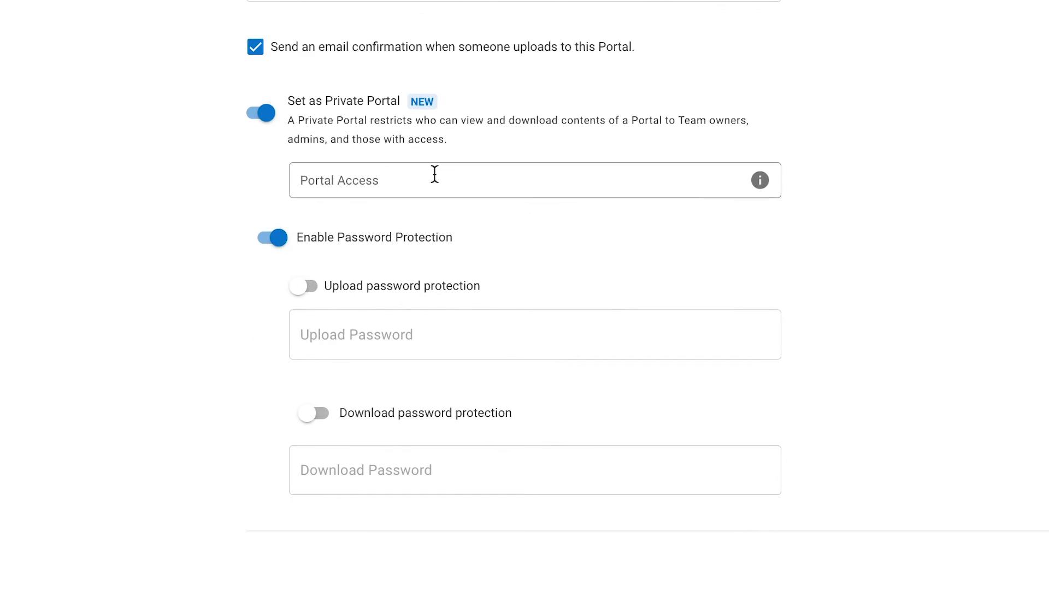
{"action": "left_click", "coordinate": [434, 174]}
{"action": "left_click", "coordinate": [404, 221]}
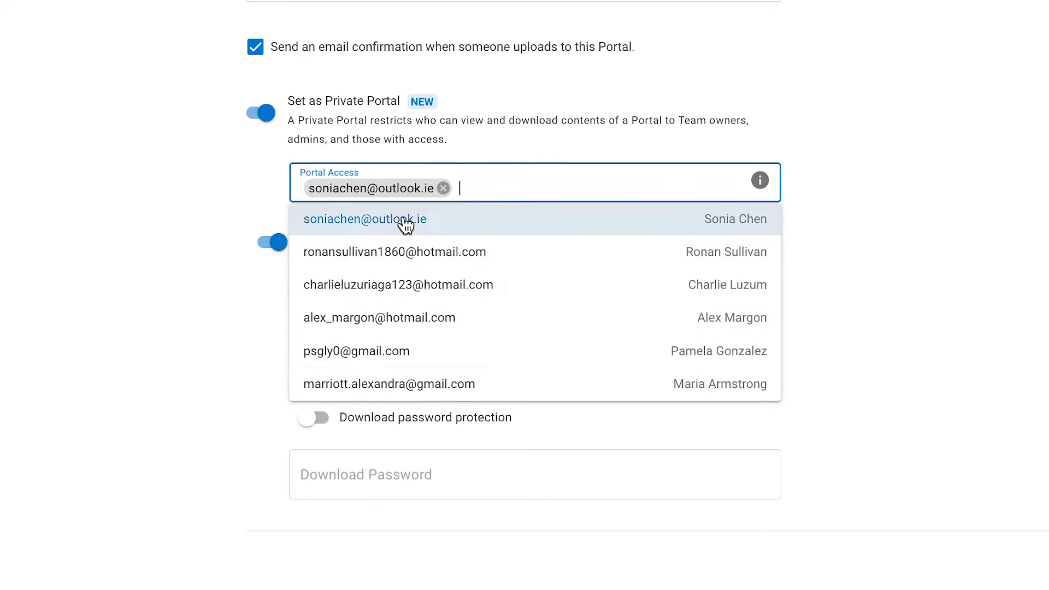
{"action": "left_click", "coordinate": [418, 322]}
{"action": "left_click", "coordinate": [356, 351]}
{"action": "left_click", "coordinate": [971, 211]}
{"action": "scroll", "coordinate": [314, 306], "scroll_direction": "down", "scroll_amount": 1}
{"action": "left_click", "coordinate": [303, 286]}
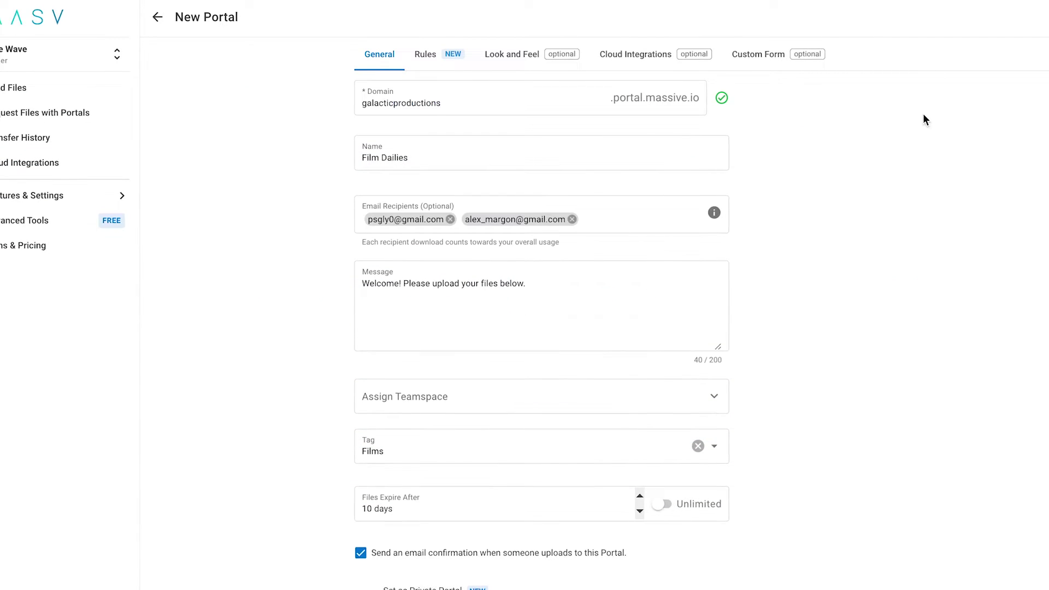
Step: In Upload Rules, require Terms of Service acceptance and paste the terms description
{"action": "left_click", "coordinate": [440, 59]}
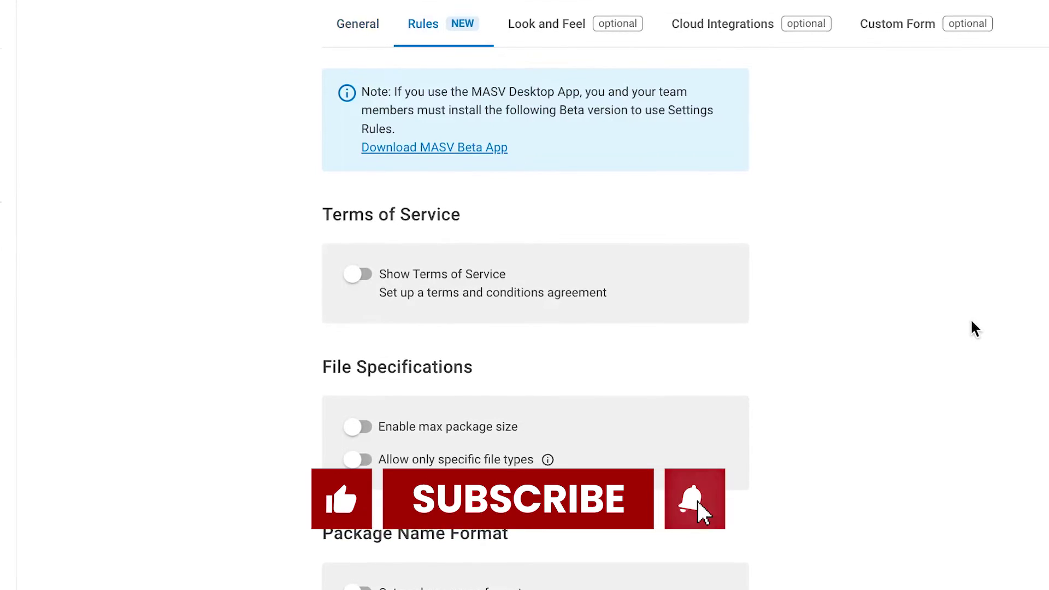
{"action": "left_click", "coordinate": [358, 272]}
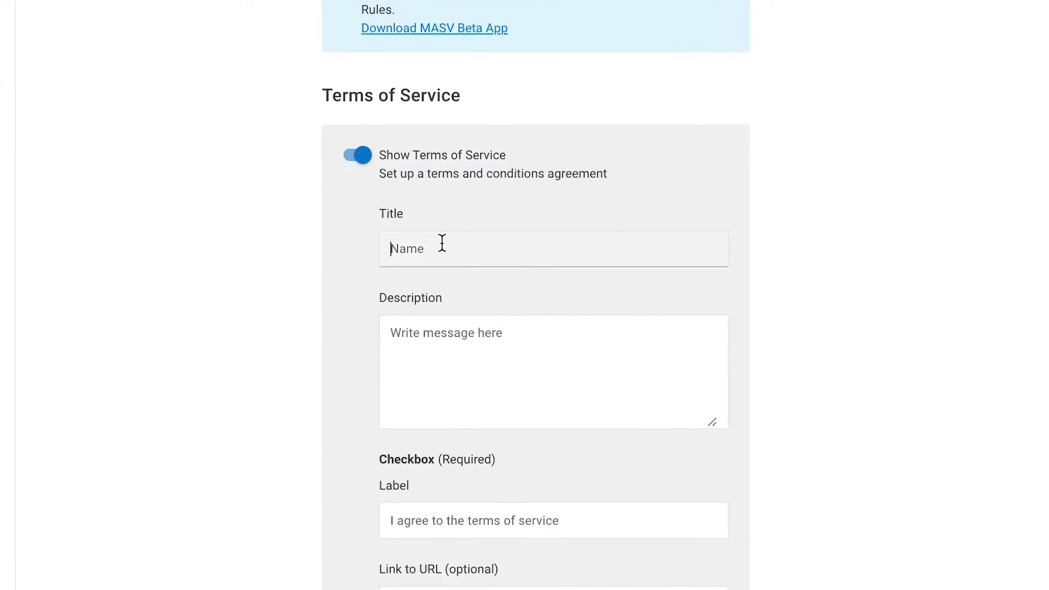
{"action": "left_click", "coordinate": [442, 247]}
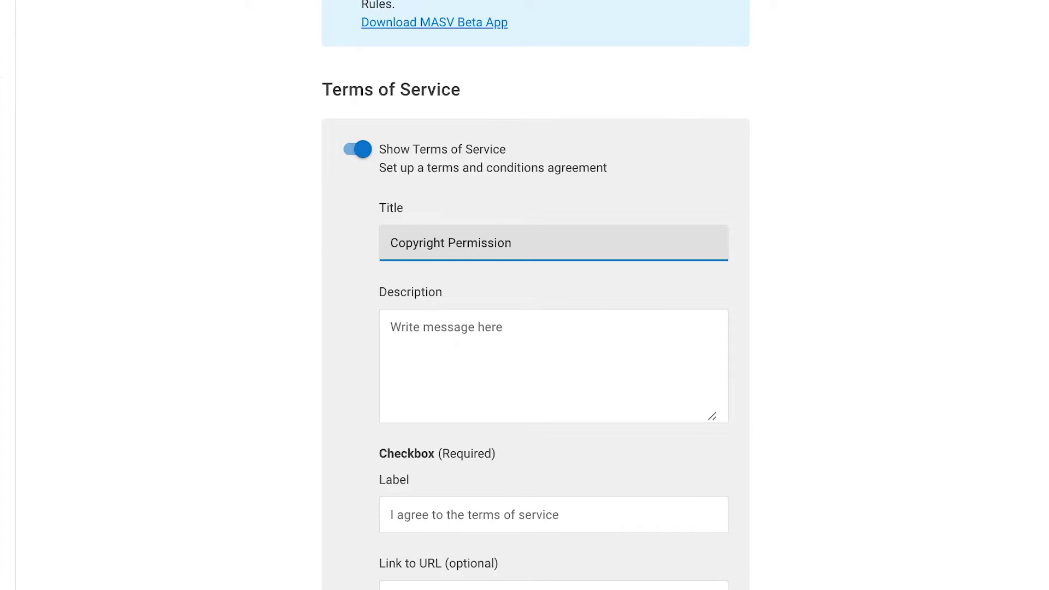
{"action": "left_click", "coordinate": [442, 335]}
{"action": "key", "text": "ctrl+v"}
{"action": "scroll", "coordinate": [594, 348], "scroll_direction": "up", "scroll_amount": 5}
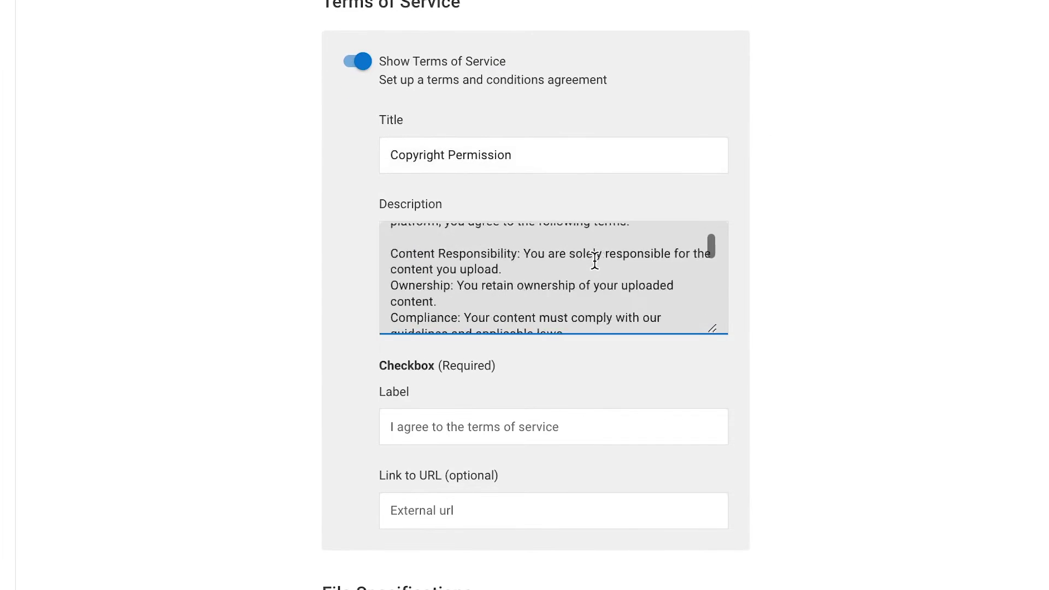
{"action": "scroll", "coordinate": [595, 261], "scroll_direction": "up", "scroll_amount": 2}
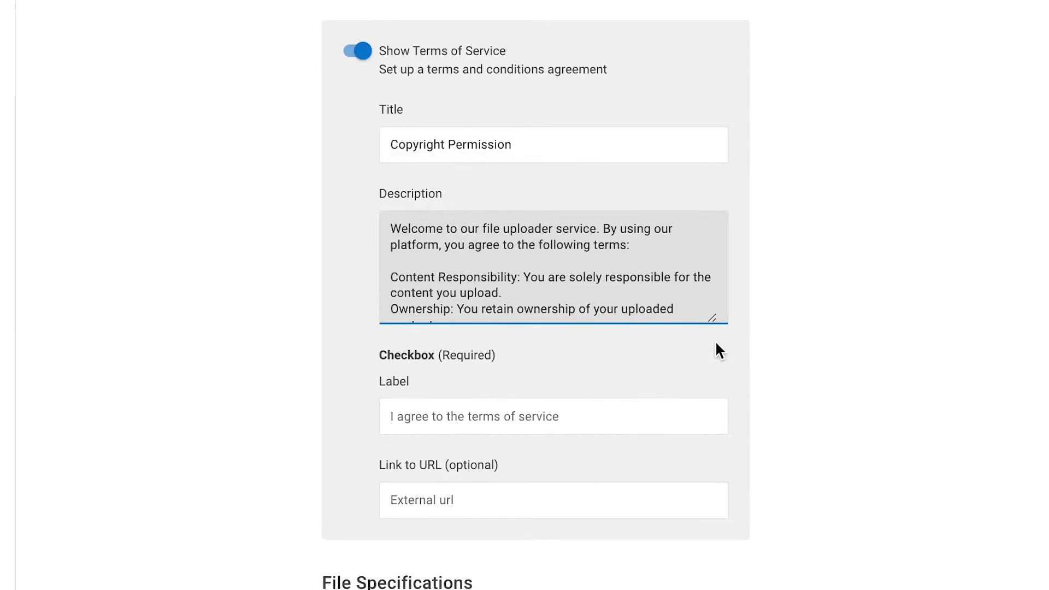
{"action": "left_click", "coordinate": [462, 421]}
{"action": "type", "text": "I acc"}
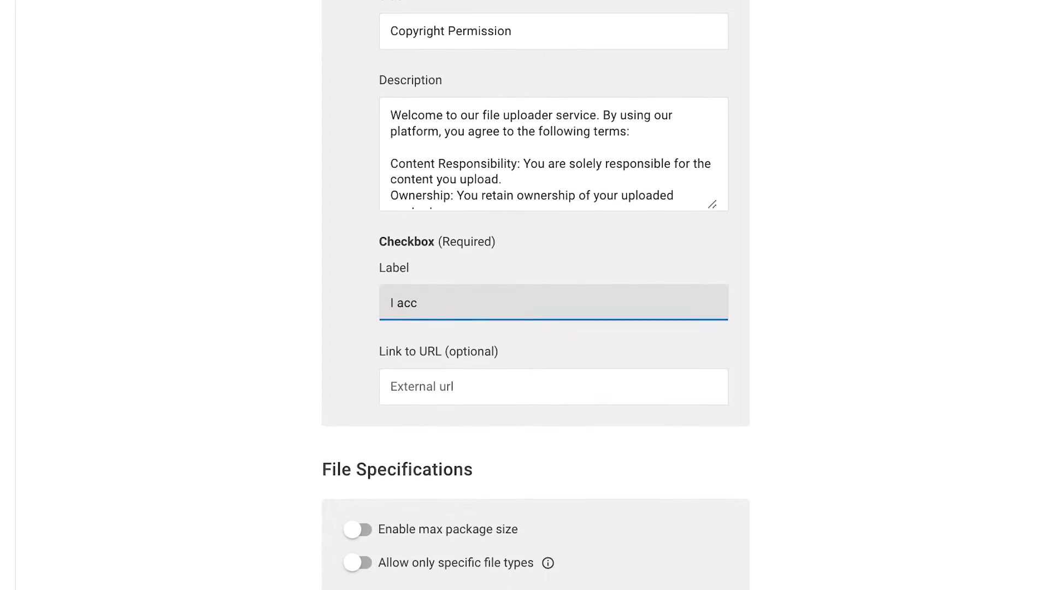
{"action": "type", "text": "ept"}
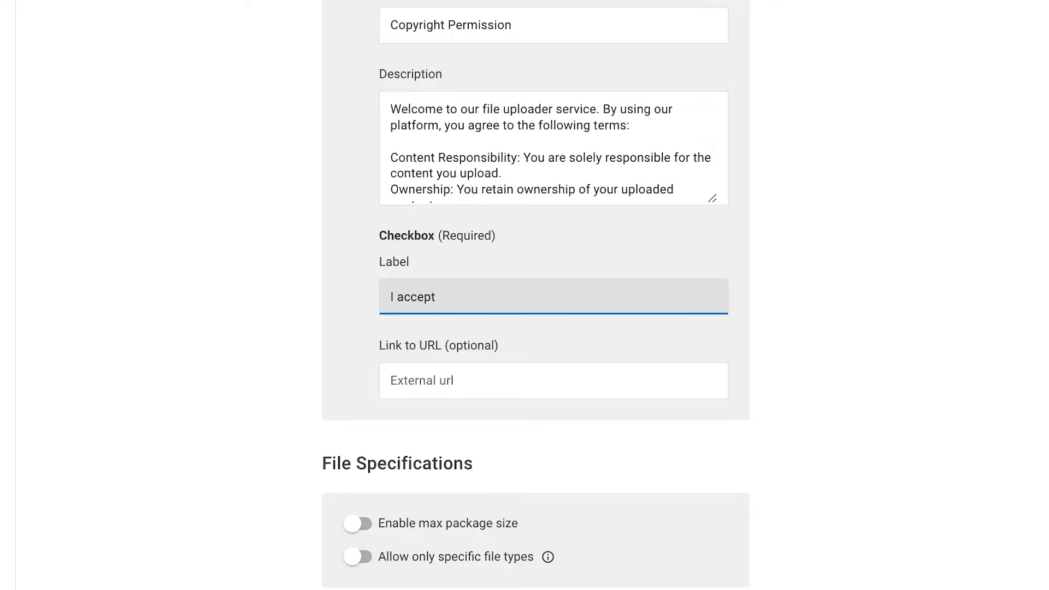
{"action": "left_click", "coordinate": [918, 300]}
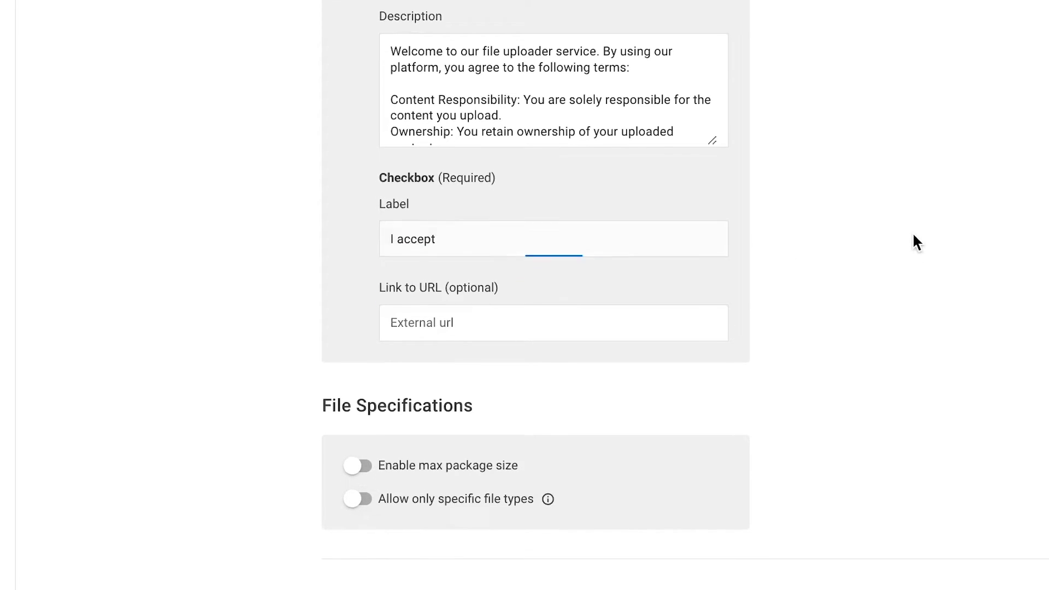
{"action": "left_click", "coordinate": [499, 332]}
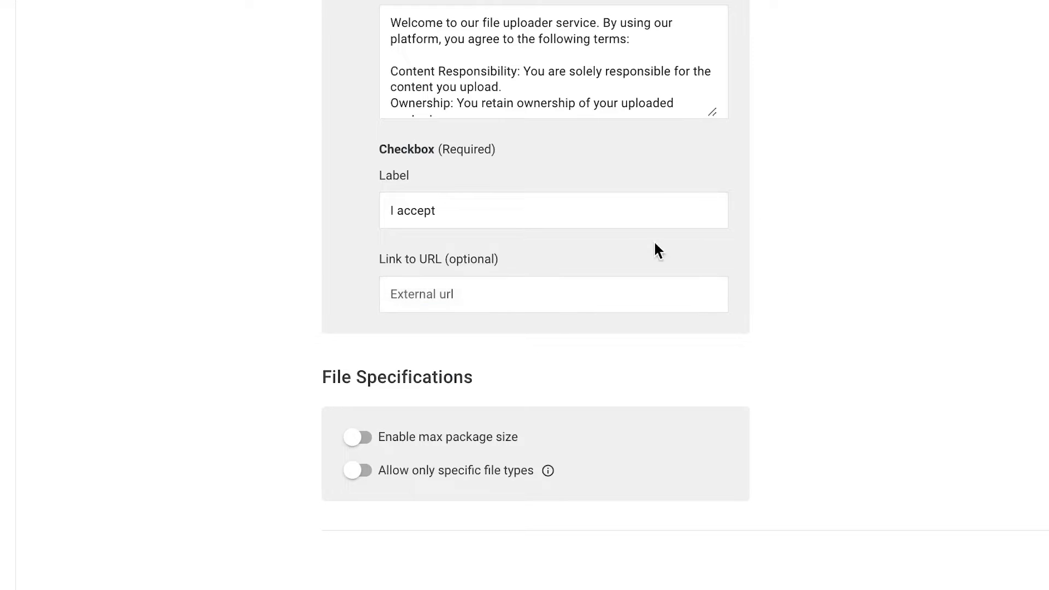
{"action": "left_click", "coordinate": [496, 294]}
{"action": "type", "text": "https://massive.io/"}
{"action": "left_click", "coordinate": [858, 236]}
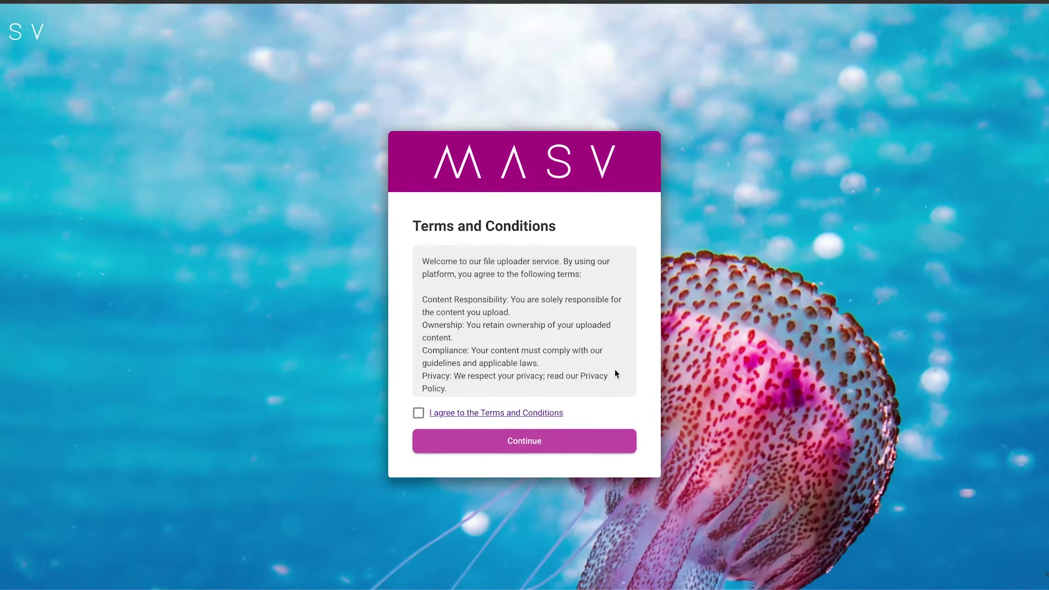
Step: Scroll through the Terms and Conditions, tick the agreement box and continue
{"action": "scroll", "coordinate": [615, 373], "scroll_direction": "down", "scroll_amount": 5}
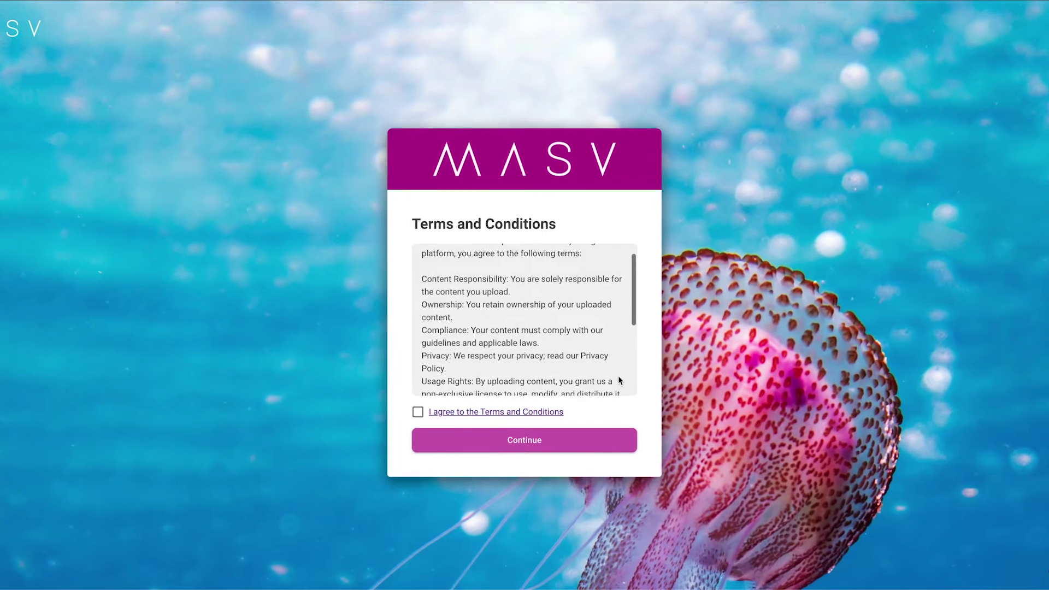
{"action": "scroll", "coordinate": [621, 377], "scroll_direction": "down", "scroll_amount": 2}
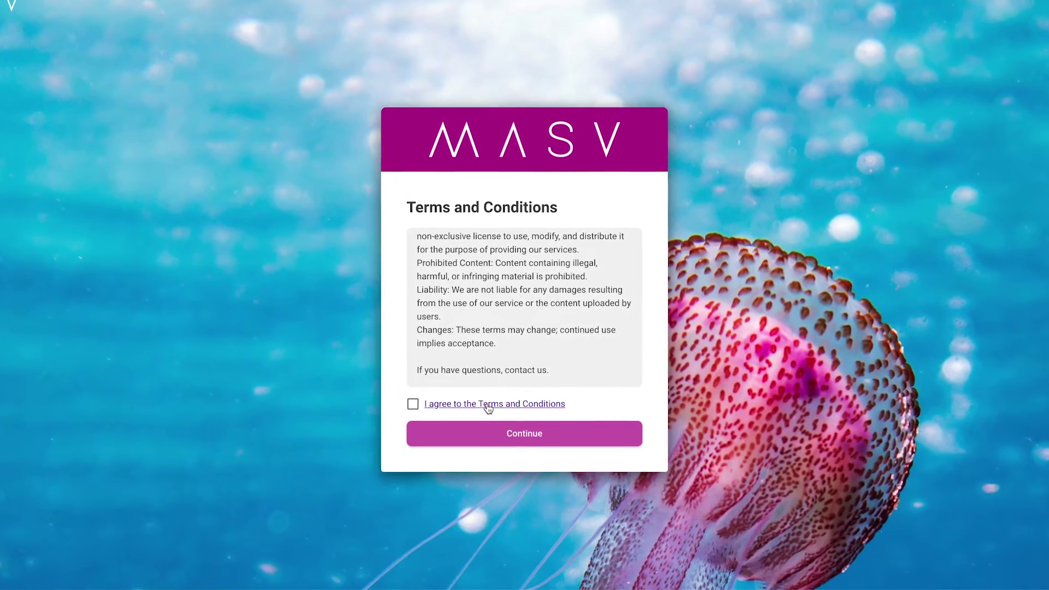
{"action": "left_click", "coordinate": [414, 405]}
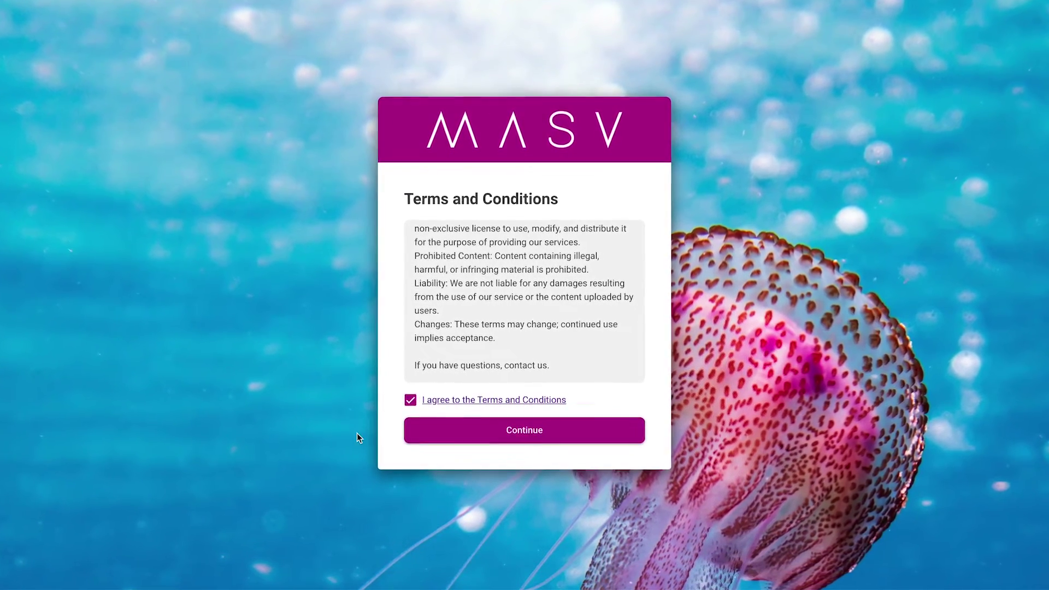
{"action": "left_click", "coordinate": [445, 437]}
Step: Cap packages at 10 TB and restrict uploads to specific file types (.mov, .mp4)
{"action": "scroll", "coordinate": [787, 268], "scroll_direction": "down", "scroll_amount": 4}
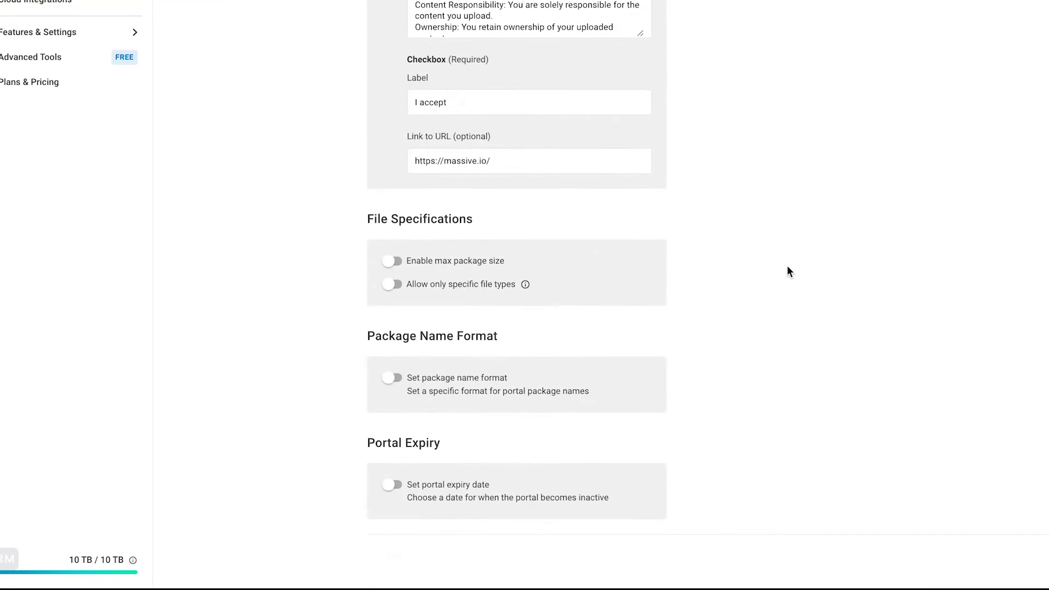
{"action": "left_click", "coordinate": [391, 273]}
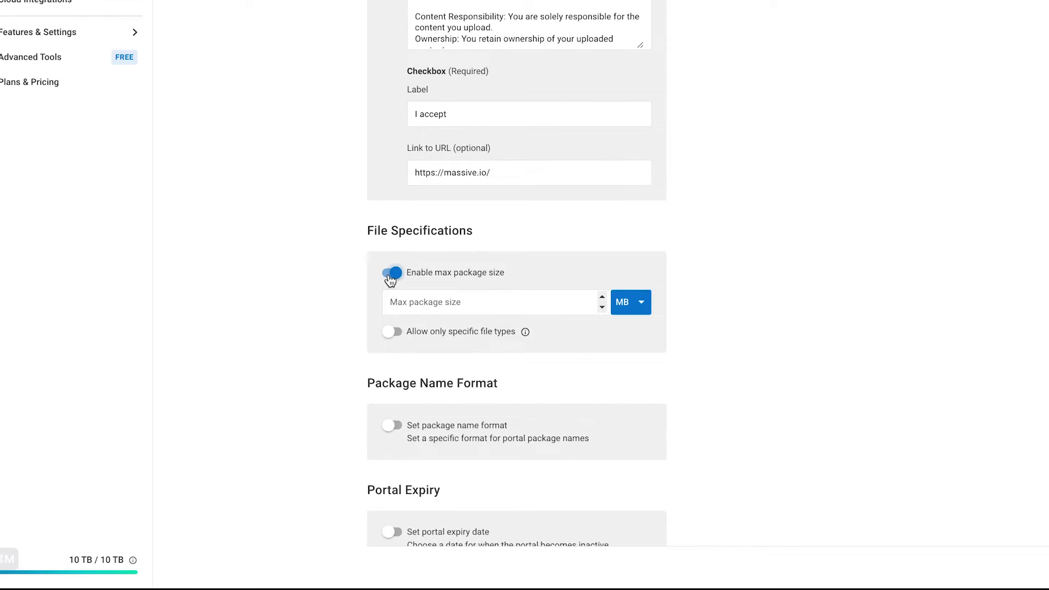
{"action": "left_click", "coordinate": [535, 302]}
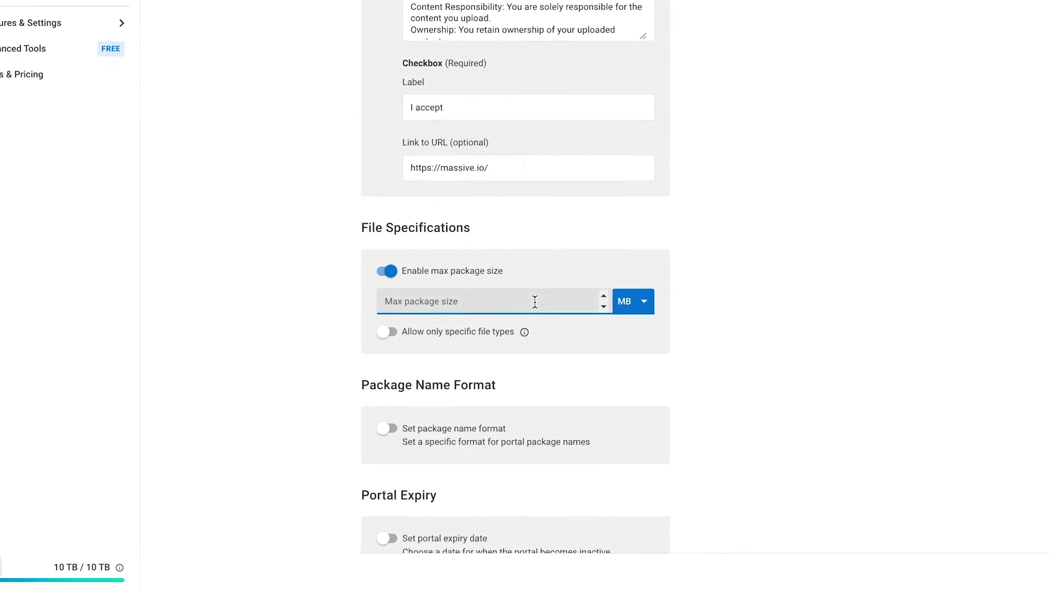
{"action": "type", "text": "10"}
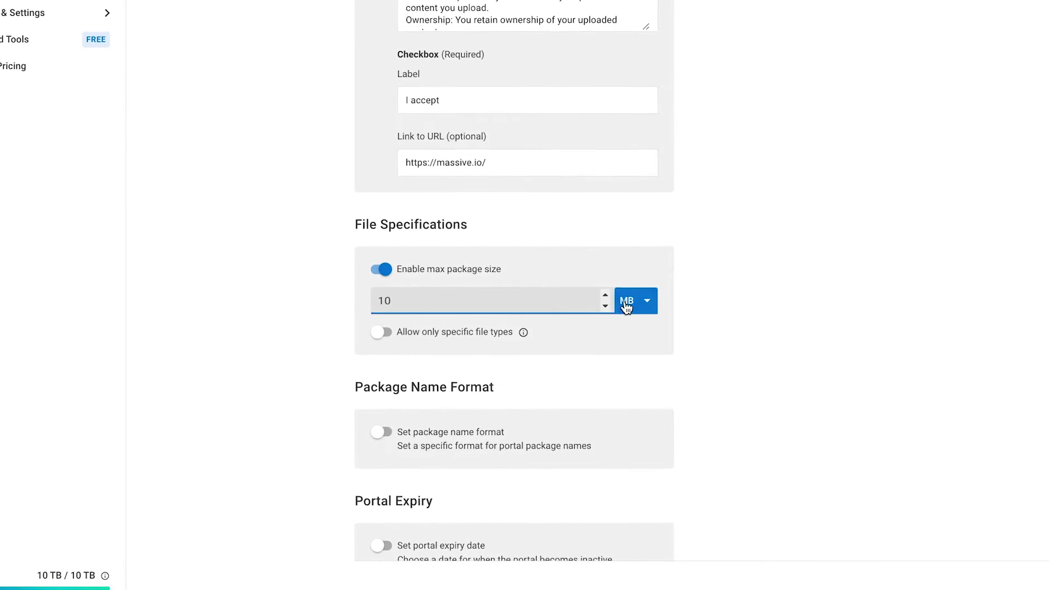
{"action": "left_click", "coordinate": [659, 302]}
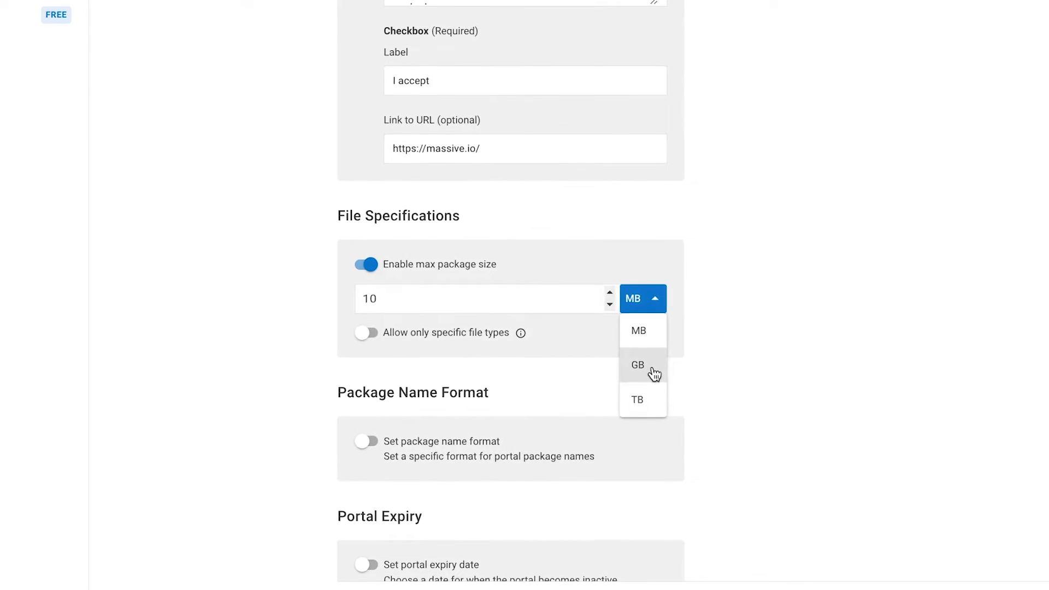
{"action": "left_click", "coordinate": [657, 409]}
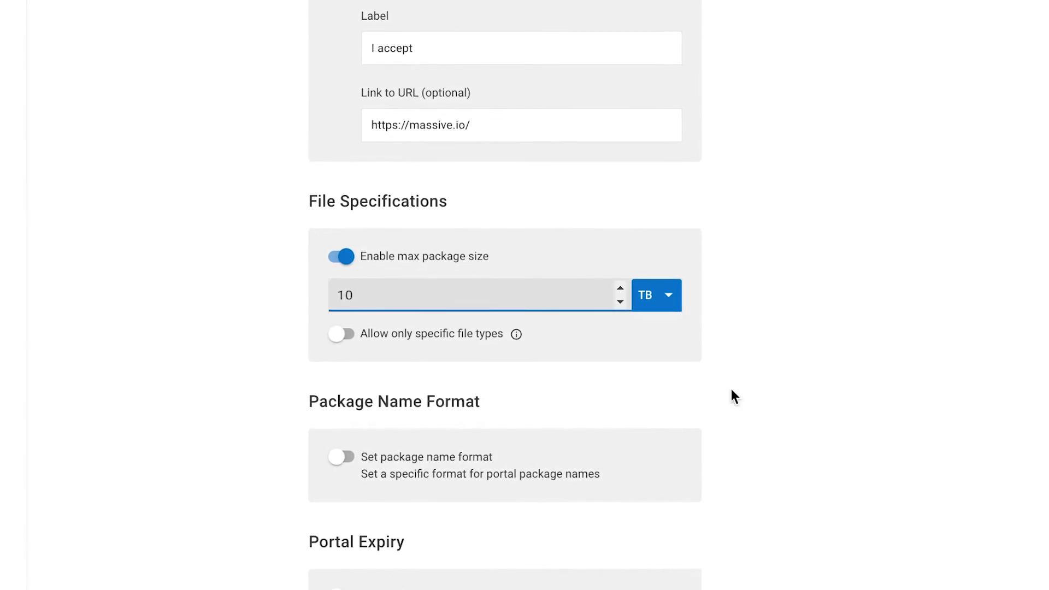
{"action": "left_click", "coordinate": [340, 335]}
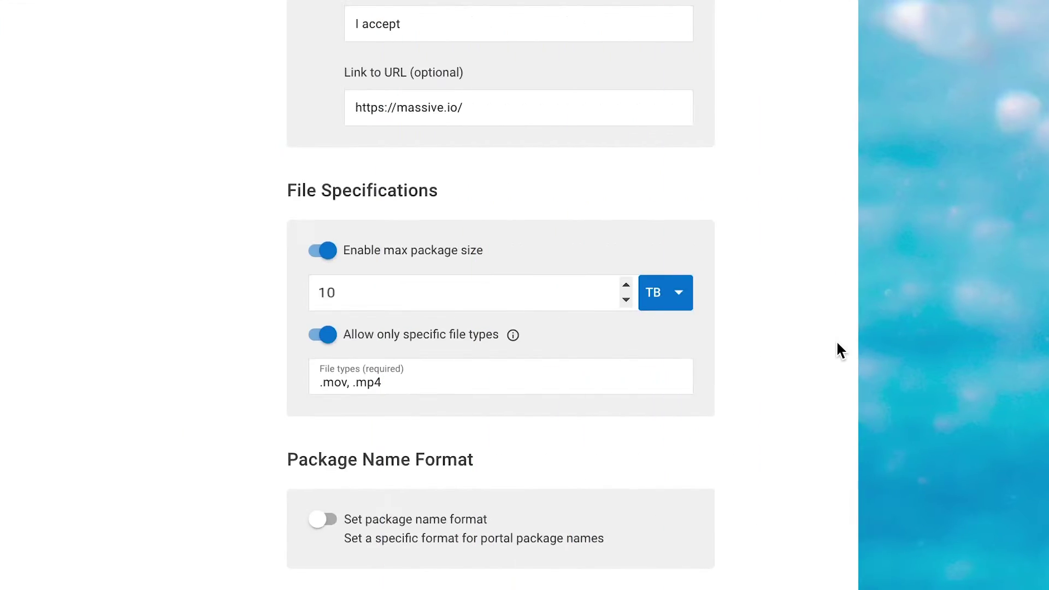
{"action": "scroll", "coordinate": [839, 350], "scroll_direction": "down", "scroll_amount": 2}
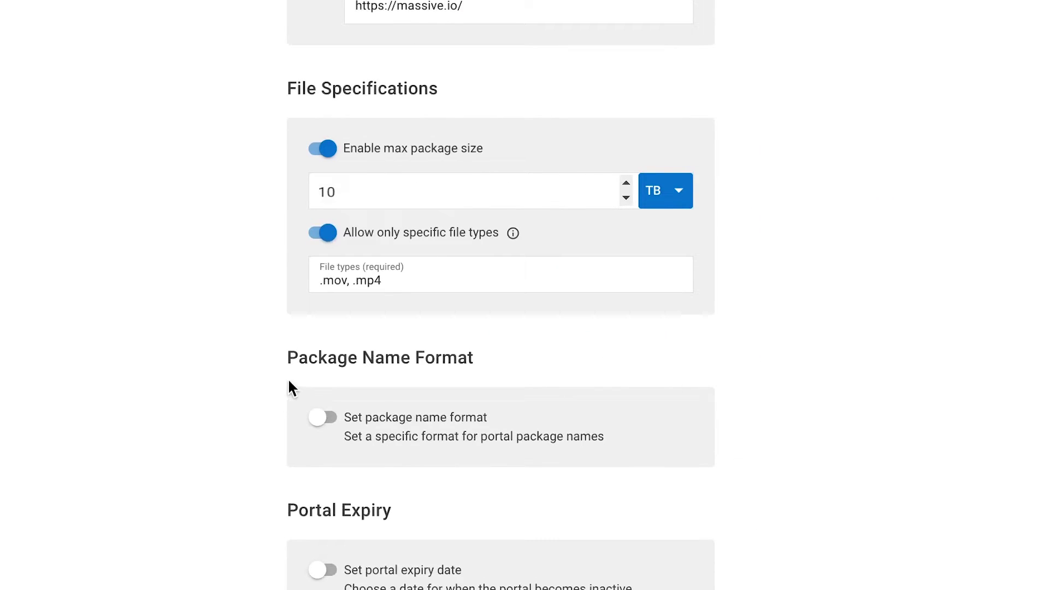
Step: Turn on the package name format rule and give it the label YYYYMMDD_Name_#
{"action": "left_click", "coordinate": [323, 418]}
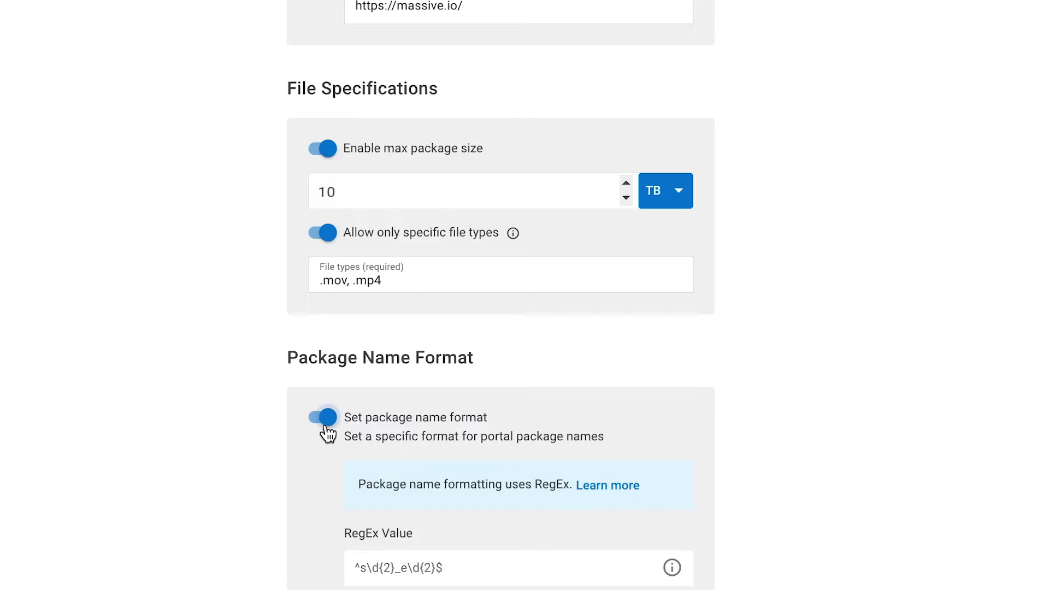
{"action": "scroll", "coordinate": [916, 489], "scroll_direction": "down", "scroll_amount": 4}
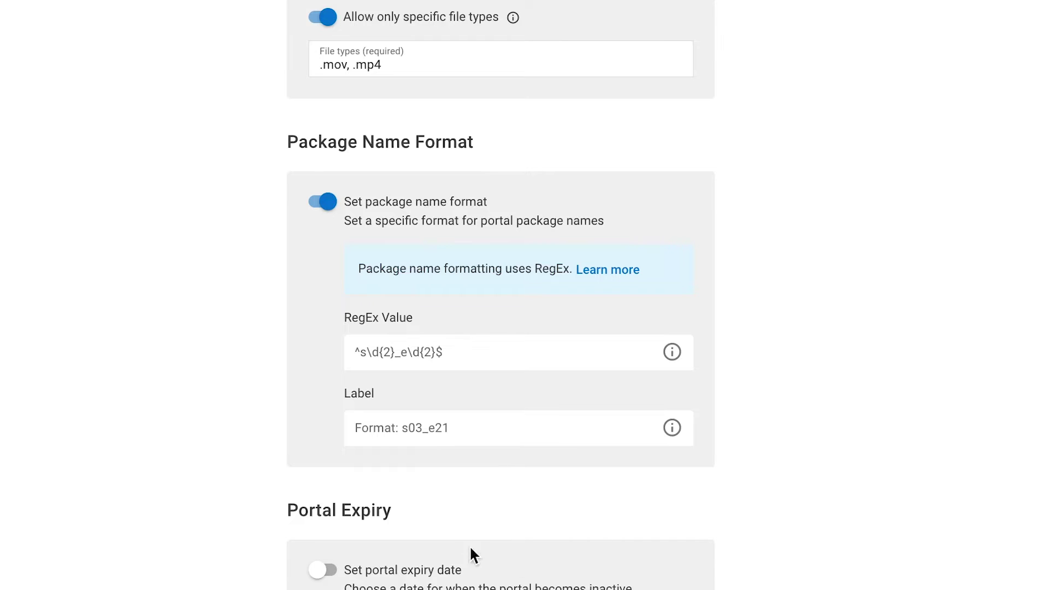
{"action": "left_click", "coordinate": [383, 417]}
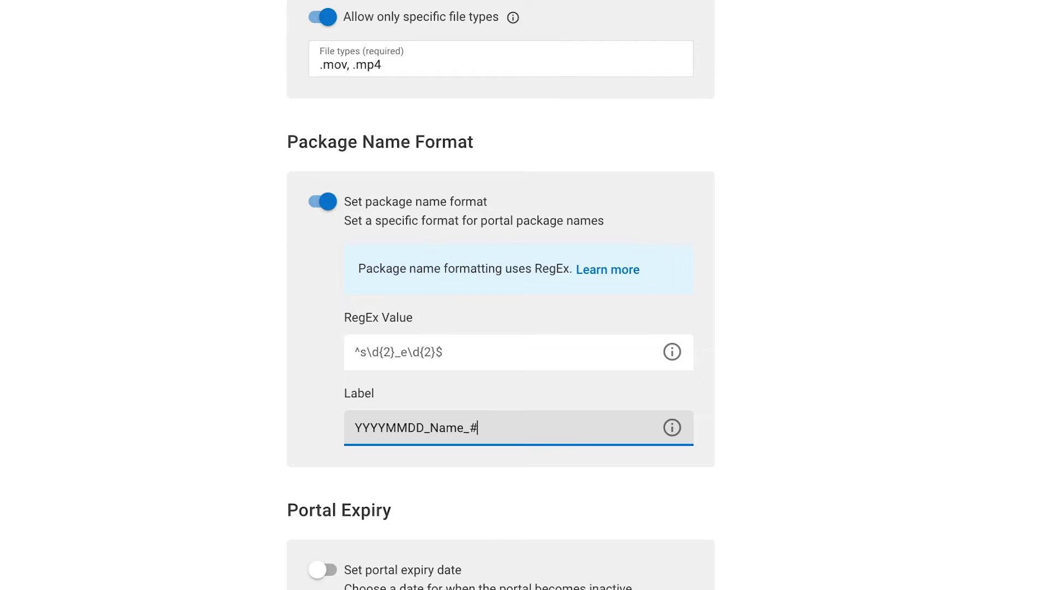
{"action": "left_click", "coordinate": [478, 343]}
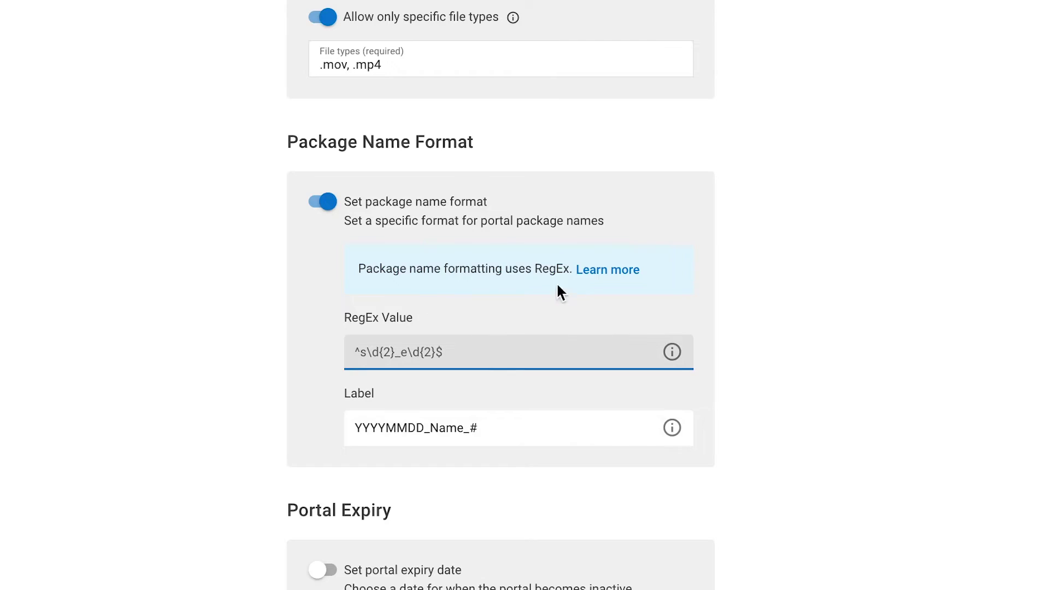
Step: Build the RegEx ^\d{4}\d{2}\d{2}_[a-zA-Z0-9_]+_\d+$ from the help article's date pattern, then enable portal expiry
{"action": "left_click", "coordinate": [608, 270]}
{"action": "scroll", "coordinate": [881, 408], "scroll_direction": "down", "scroll_amount": 5}
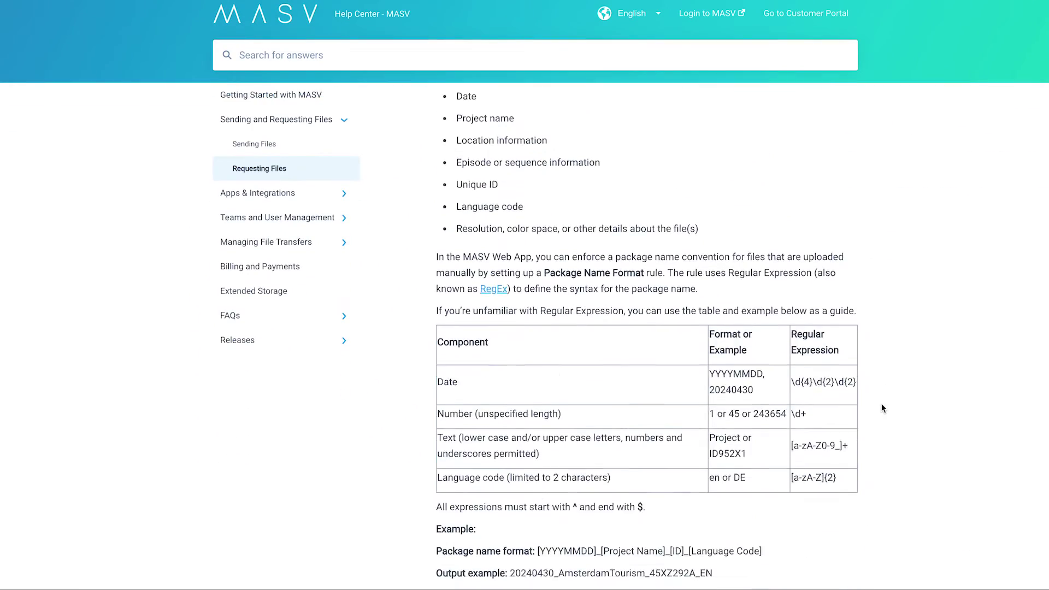
{"action": "left_click_drag", "start_coordinate": [792, 318], "coordinate": [856, 318]}
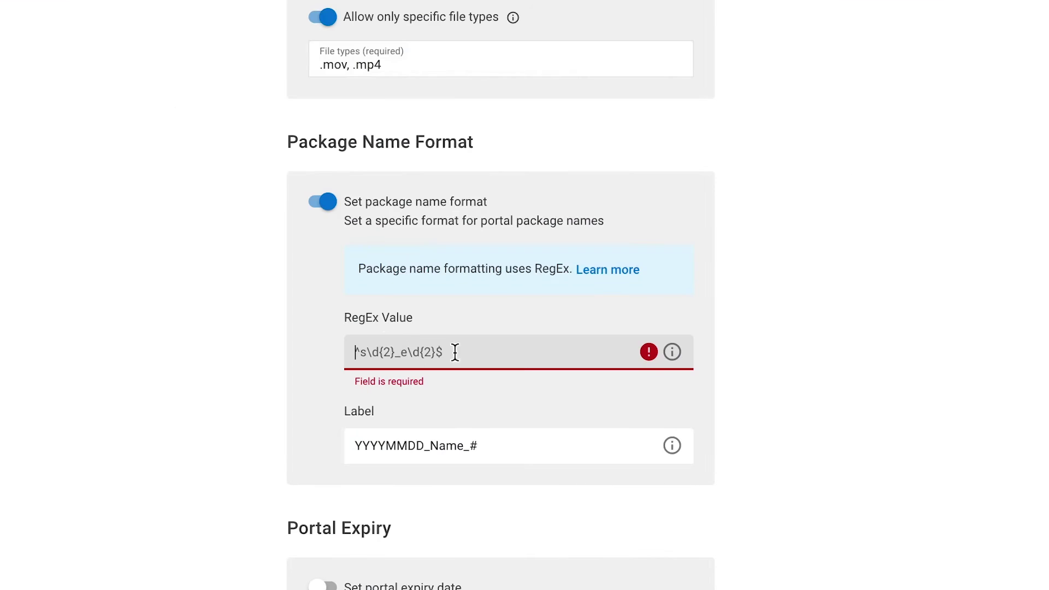
{"action": "type", "text": "\\d{4}\\d{2}\\d{2}"}
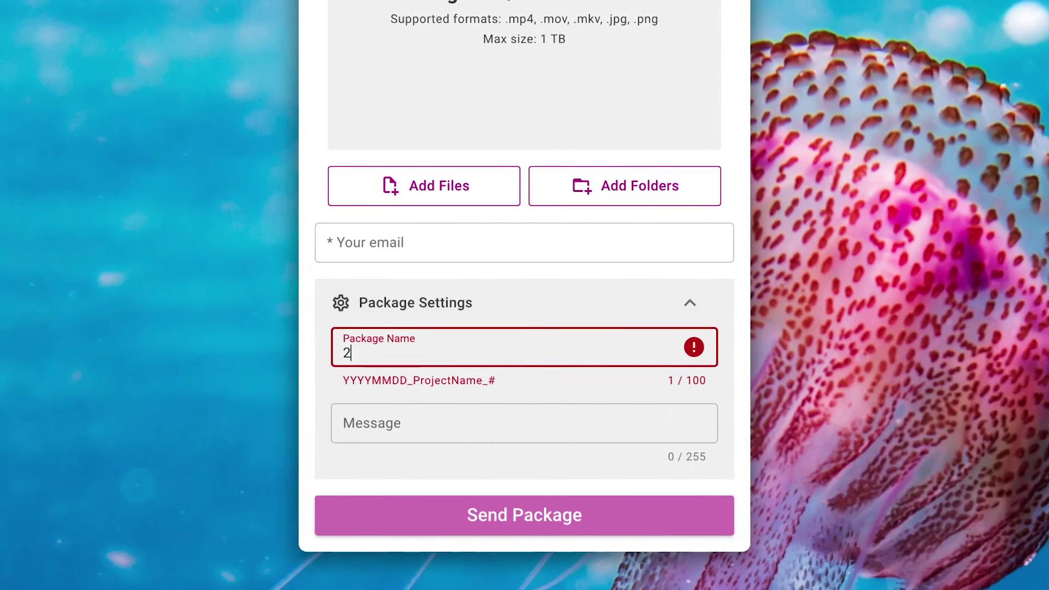
{"action": "type", "text": "0240601_"}
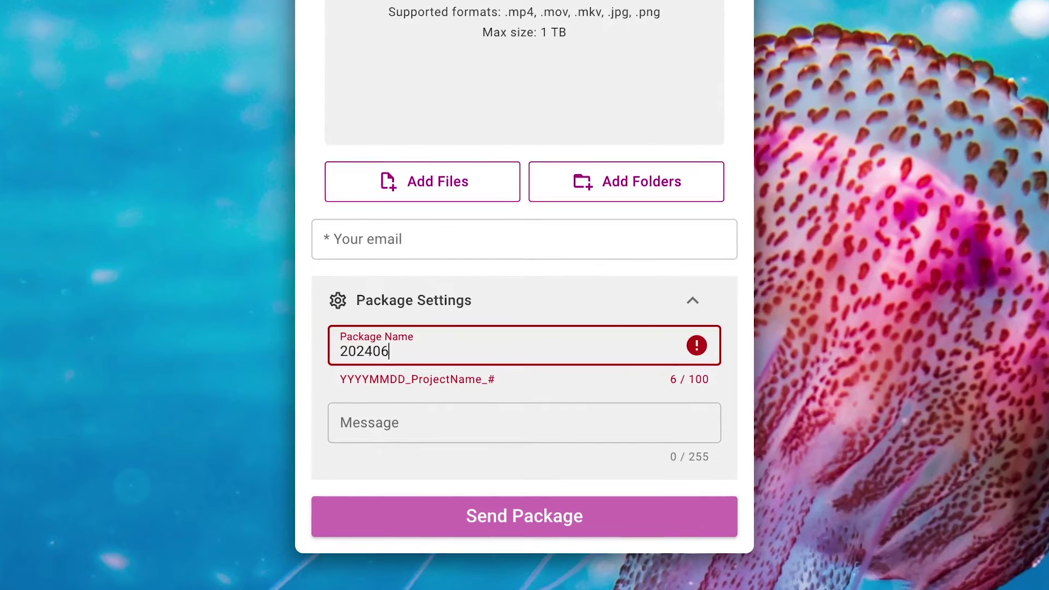
{"action": "type", "text": "OceanConser"}
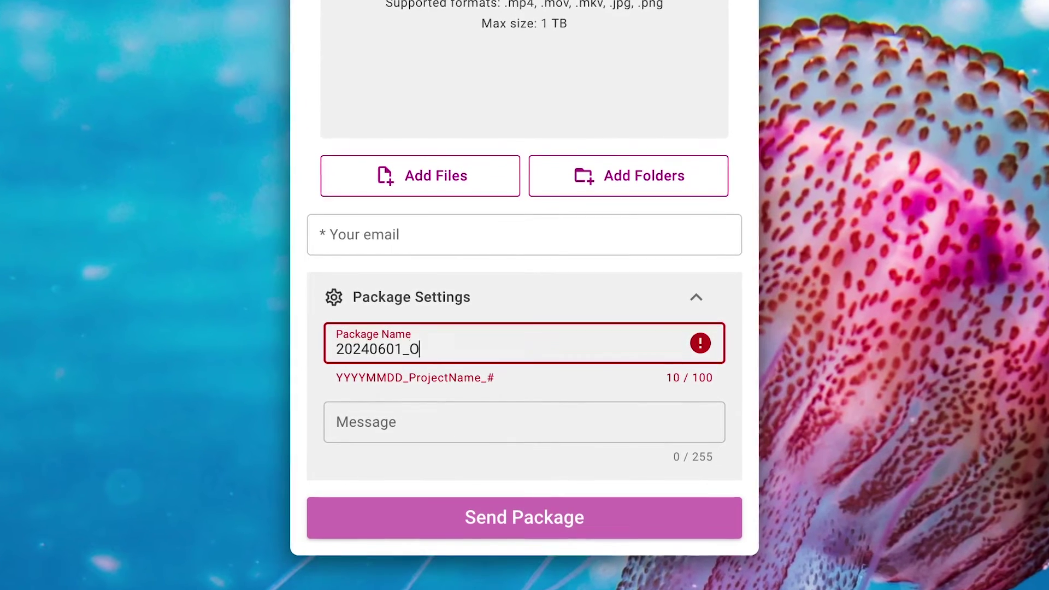
{"action": "type", "text": "vation_1"}
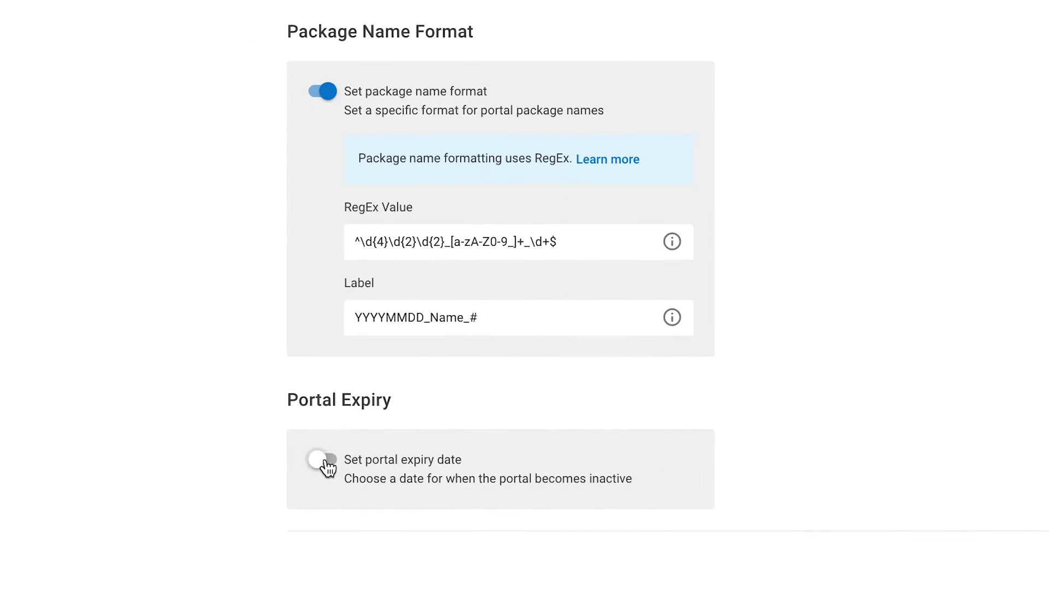
{"action": "left_click", "coordinate": [316, 464]}
{"action": "scroll", "coordinate": [844, 436], "scroll_direction": "down", "scroll_amount": 1}
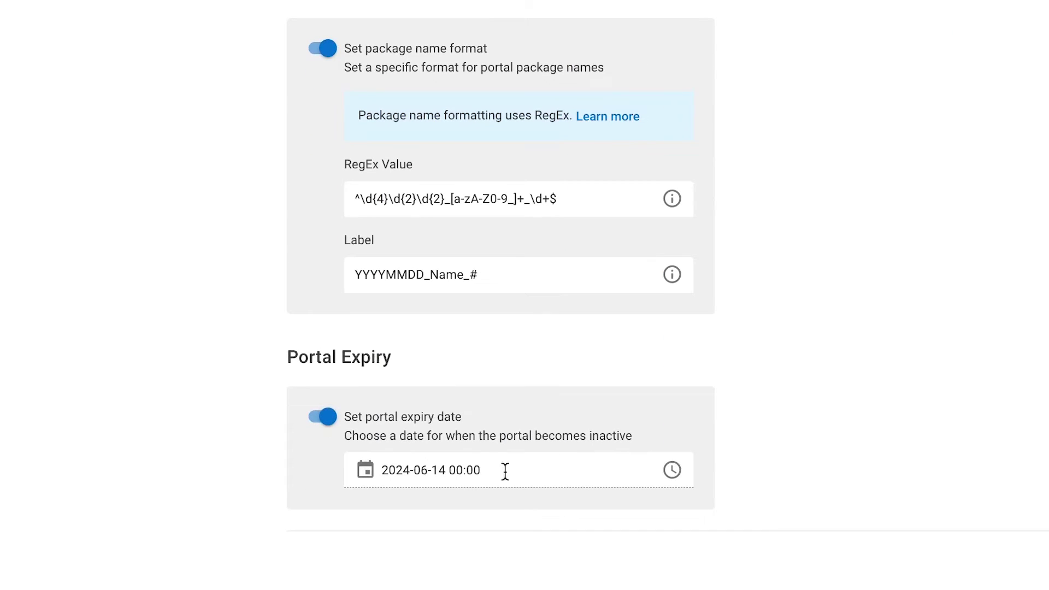
Step: Set the portal expiry date to 10 October 2024 at 21:30
{"action": "left_click", "coordinate": [360, 480]}
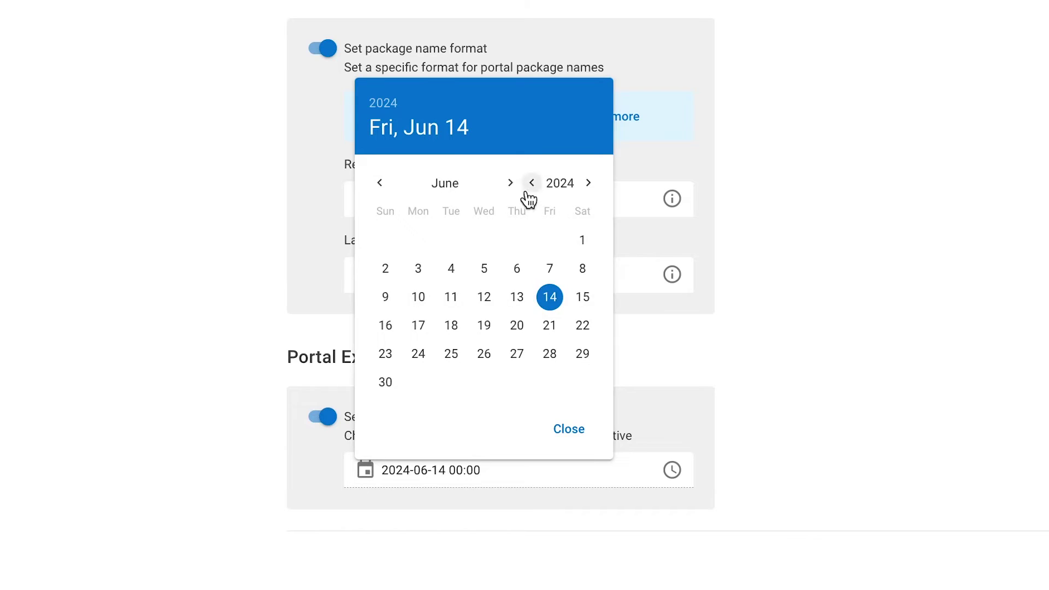
{"action": "left_click", "coordinate": [509, 184]}
{"action": "left_click", "coordinate": [509, 185]}
{"action": "left_click", "coordinate": [509, 185]}
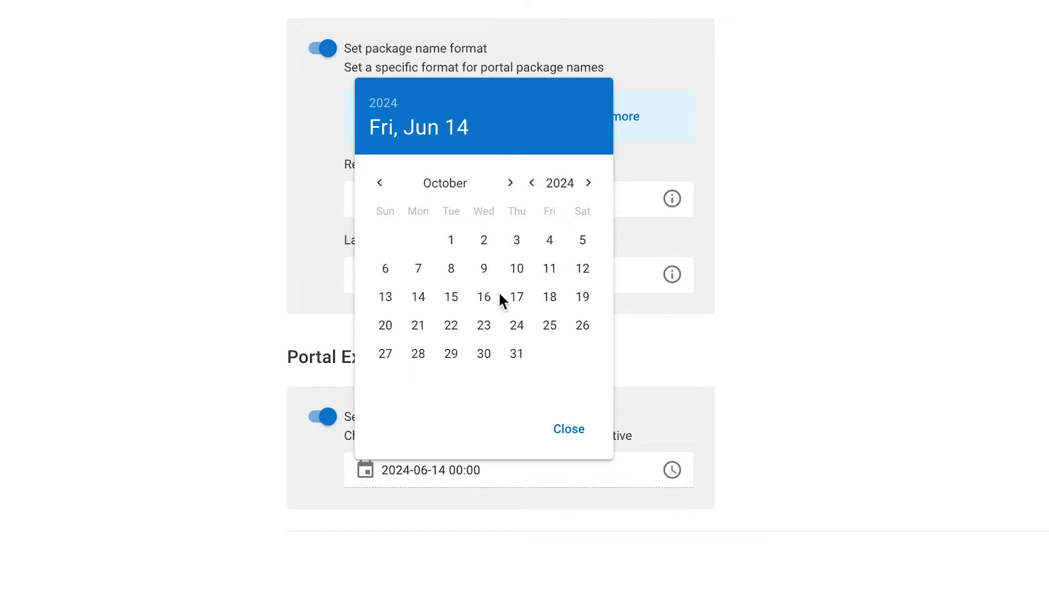
{"action": "left_click", "coordinate": [571, 431]}
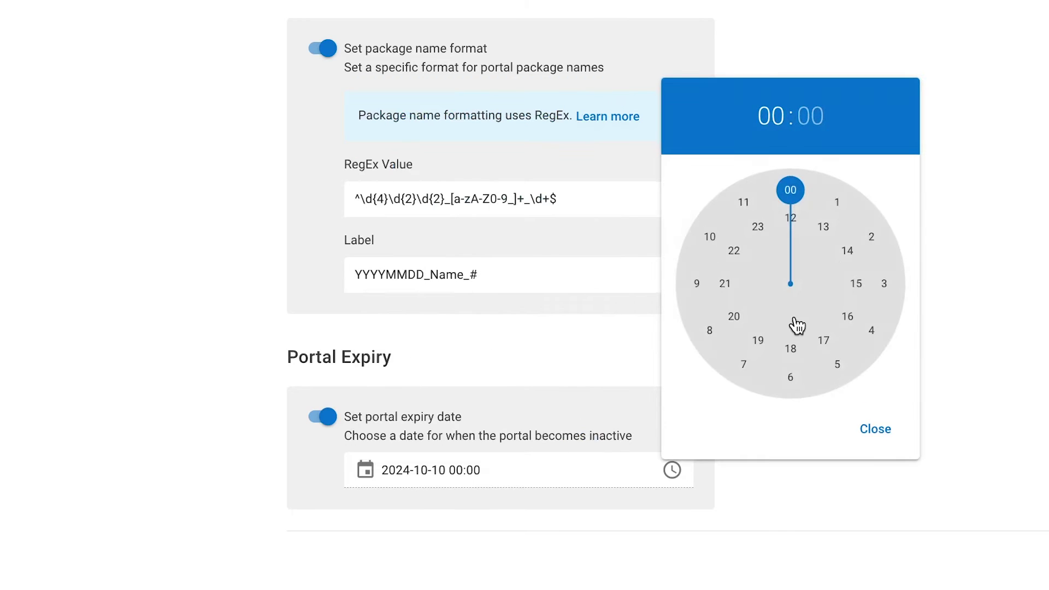
{"action": "left_click", "coordinate": [722, 284]}
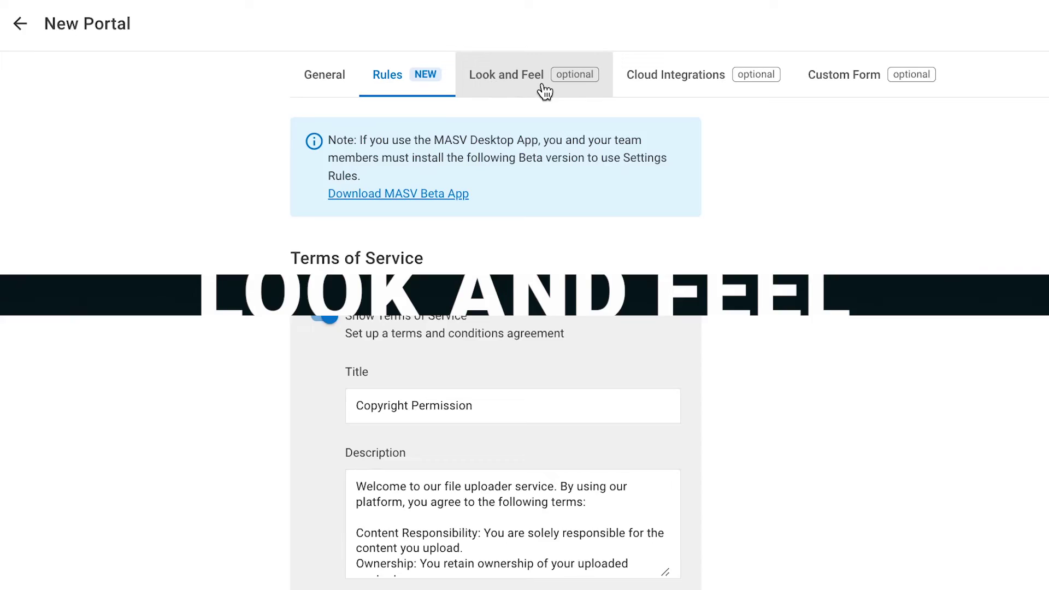
Step: Upload the Galactic Productions logo from the LazyPro drive as the portal logo
{"action": "left_click", "coordinate": [529, 91]}
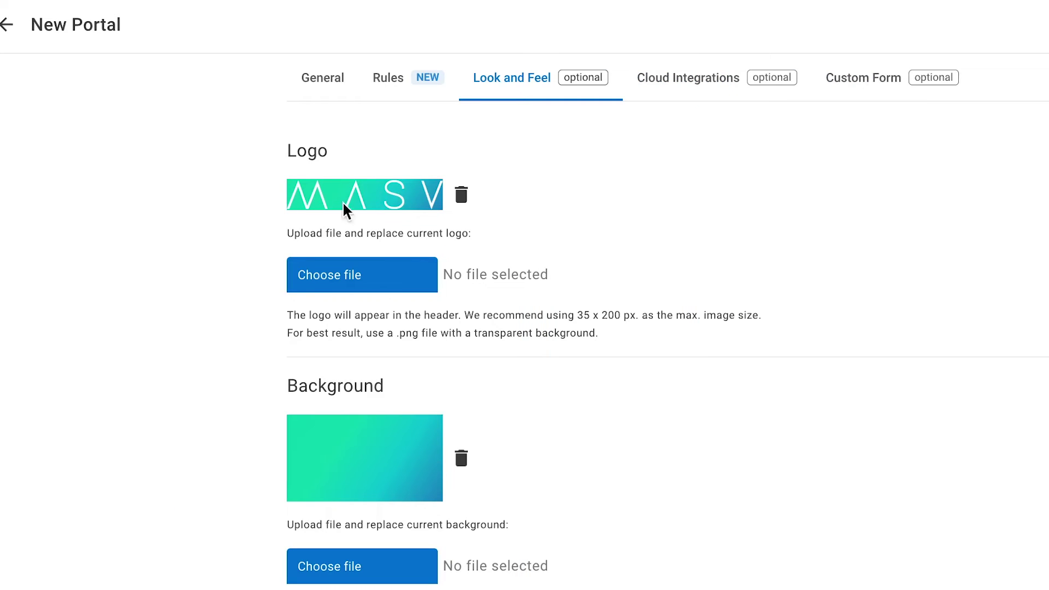
{"action": "left_click", "coordinate": [376, 268]}
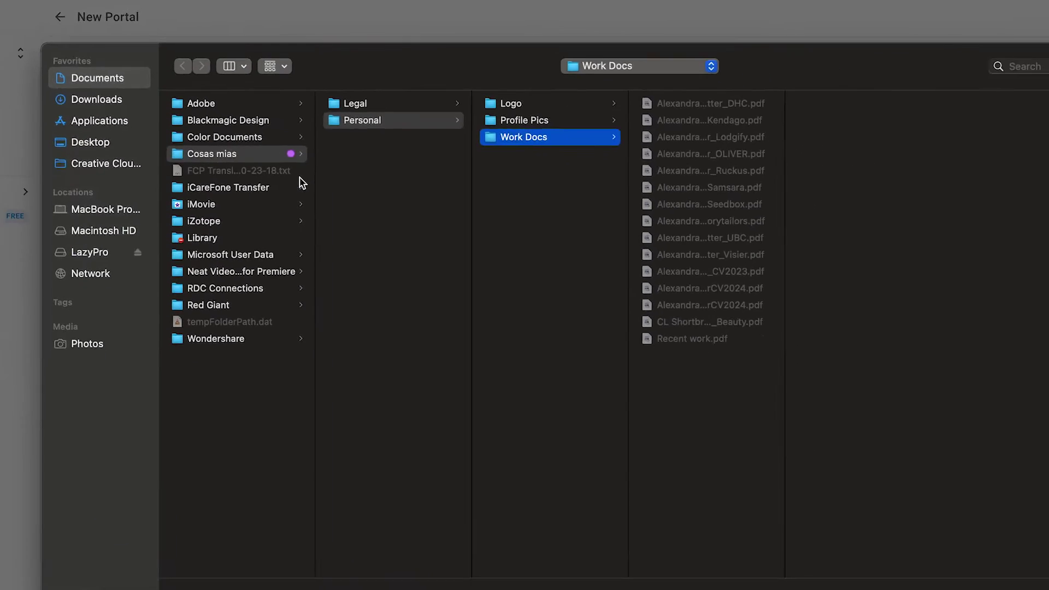
{"action": "left_click", "coordinate": [94, 363]}
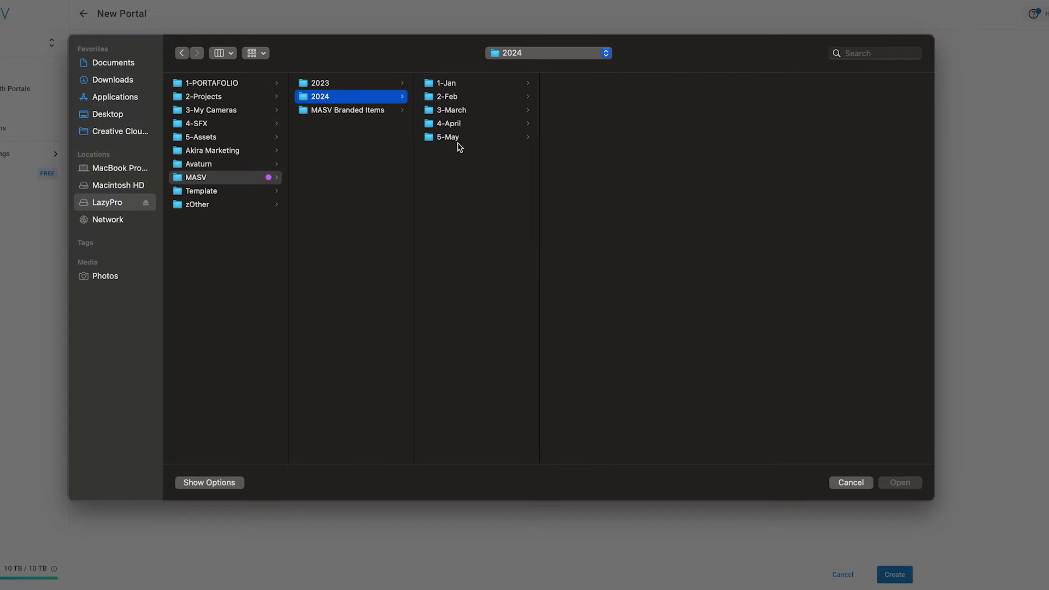
{"action": "left_click", "coordinate": [615, 96]}
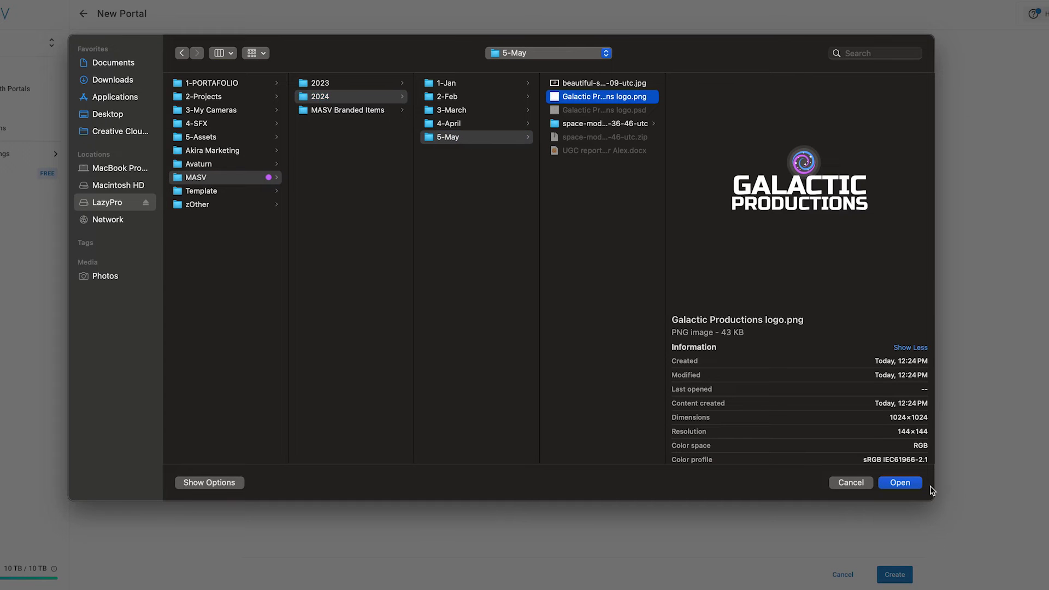
{"action": "left_click", "coordinate": [899, 482]}
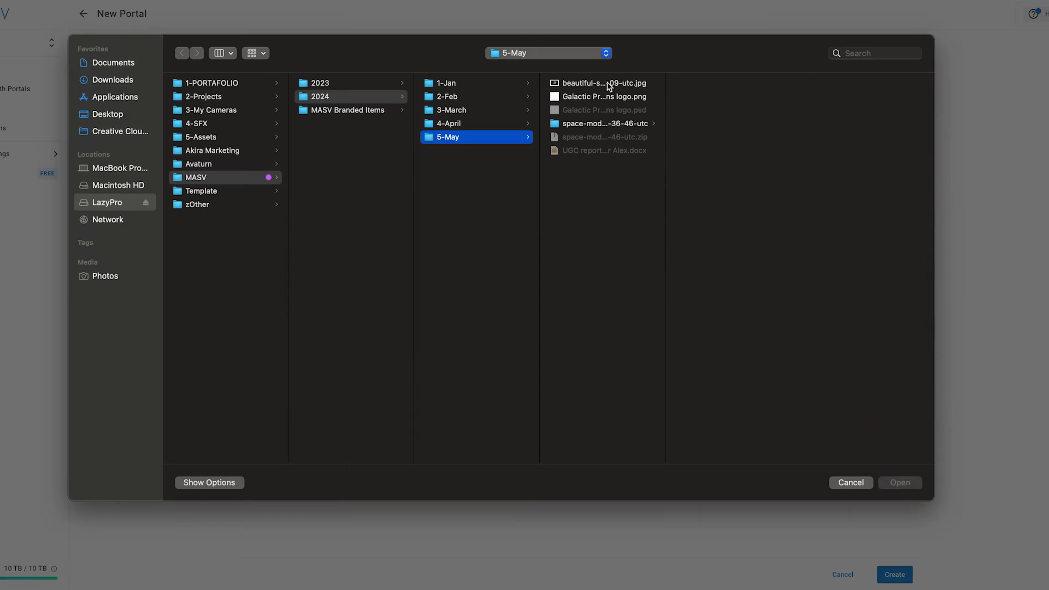
Step: Use the rosette nebula photo as background and dark purple #2a0449 as accent colour
{"action": "left_click", "coordinate": [604, 83]}
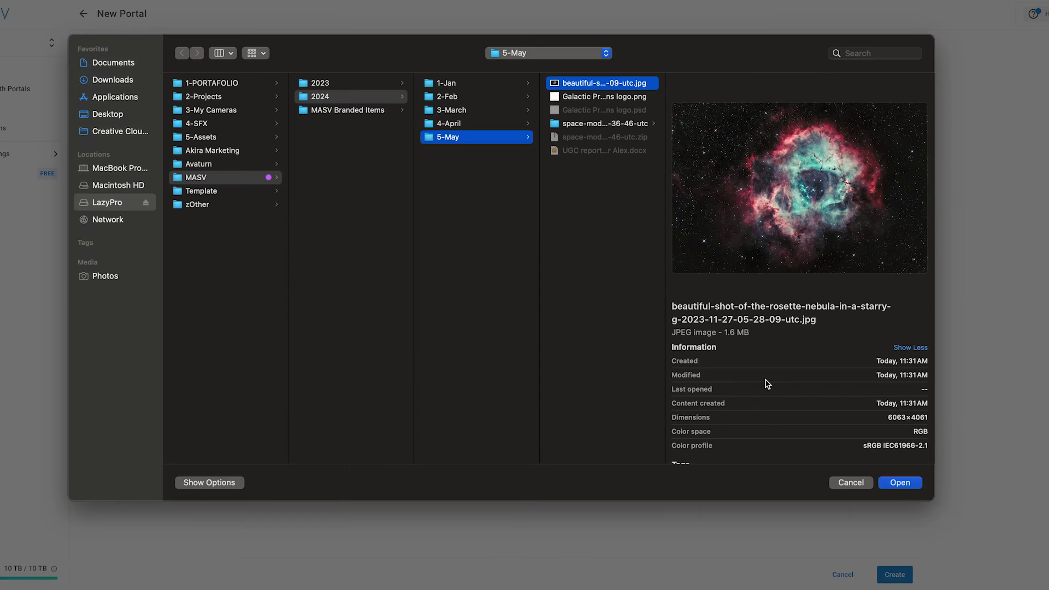
{"action": "left_click", "coordinate": [900, 482]}
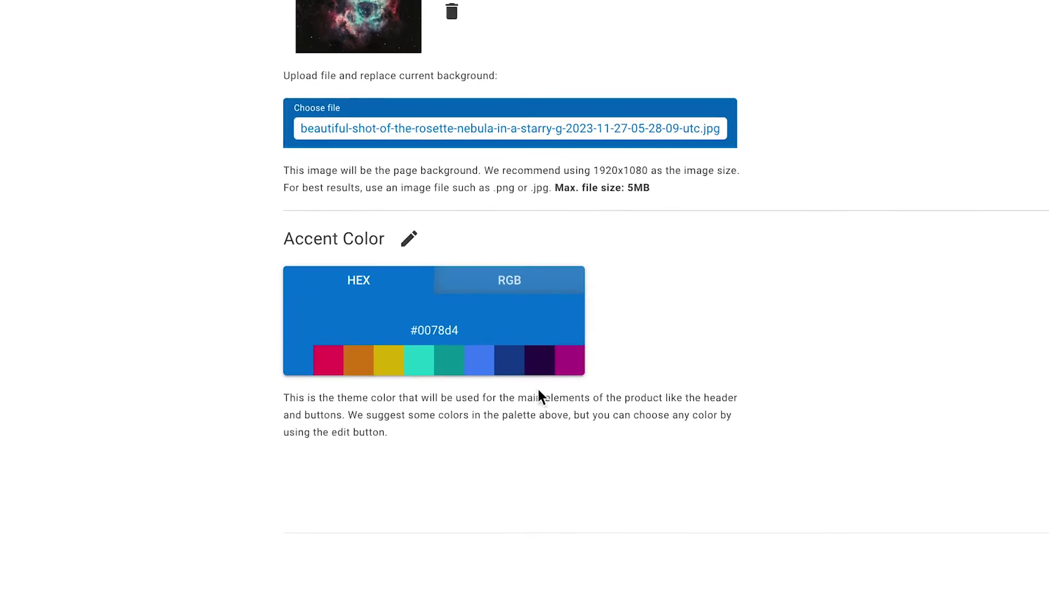
{"action": "left_click", "coordinate": [553, 355]}
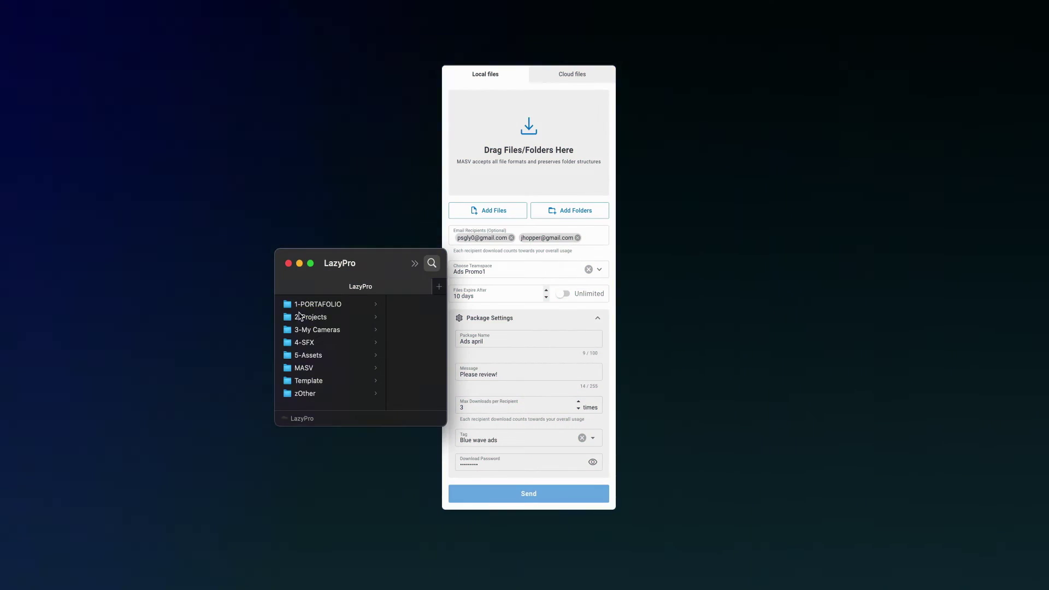
Step: Send the 2-Projects folder as a package, then start a new cloud integration and list services
{"action": "left_click_drag", "start_coordinate": [310, 317], "coordinate": [518, 143]}
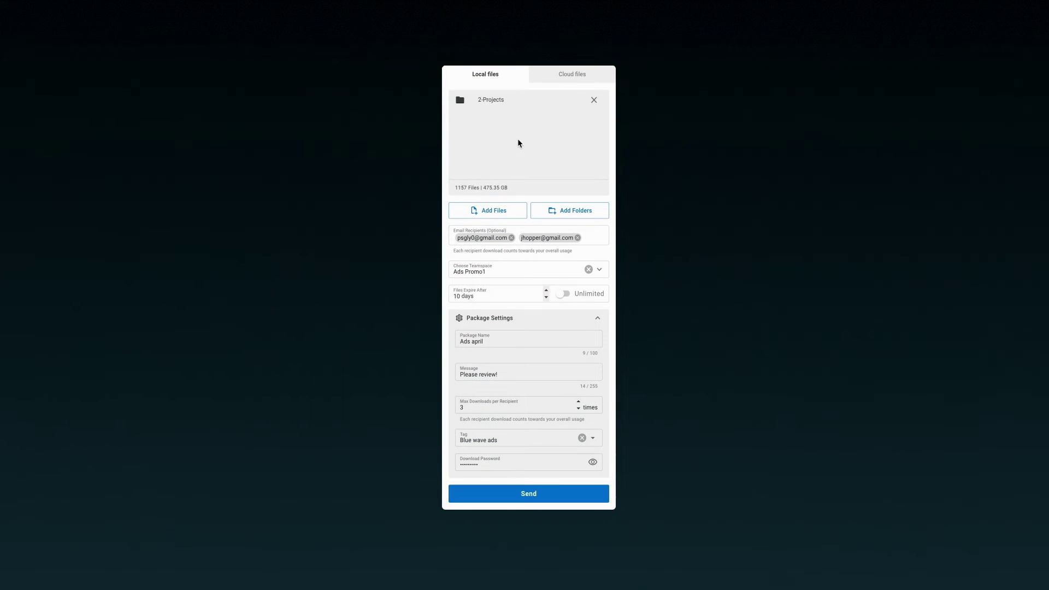
{"action": "left_click", "coordinate": [557, 491]}
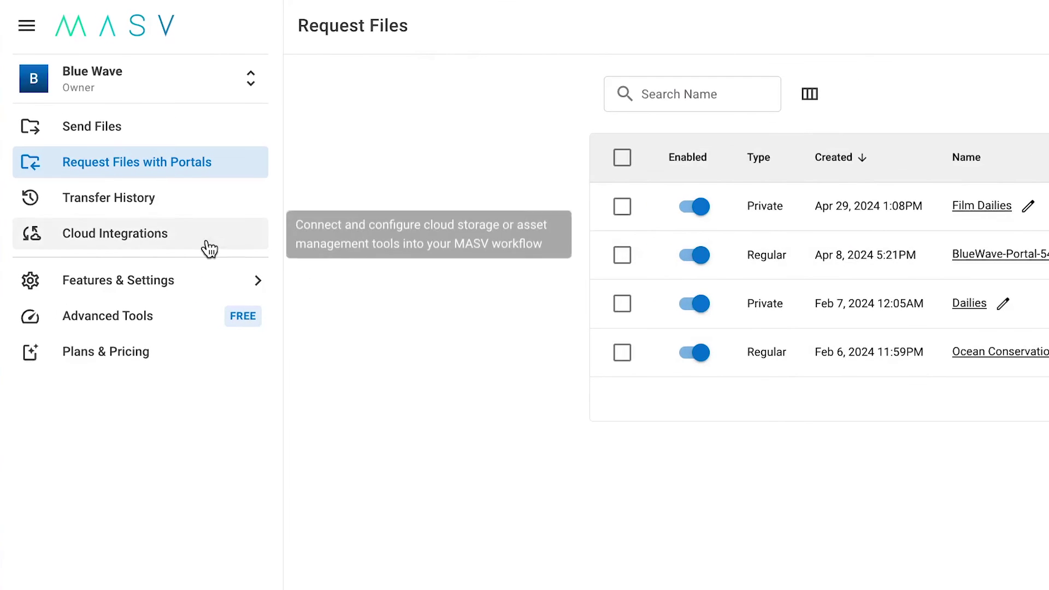
{"action": "left_click", "coordinate": [142, 247]}
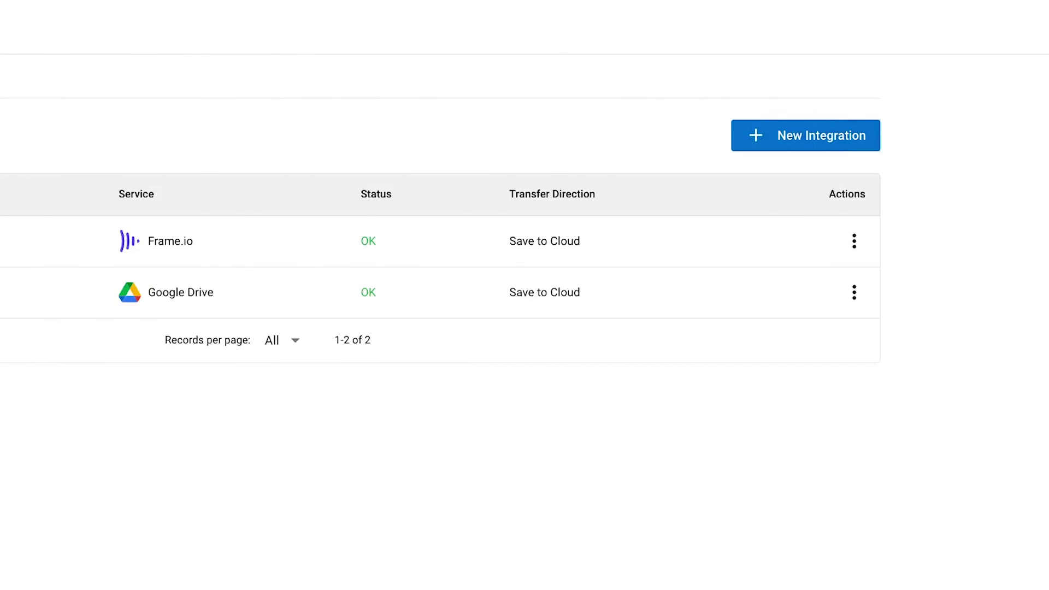
{"action": "left_click", "coordinate": [821, 146]}
{"action": "left_click", "coordinate": [330, 551]}
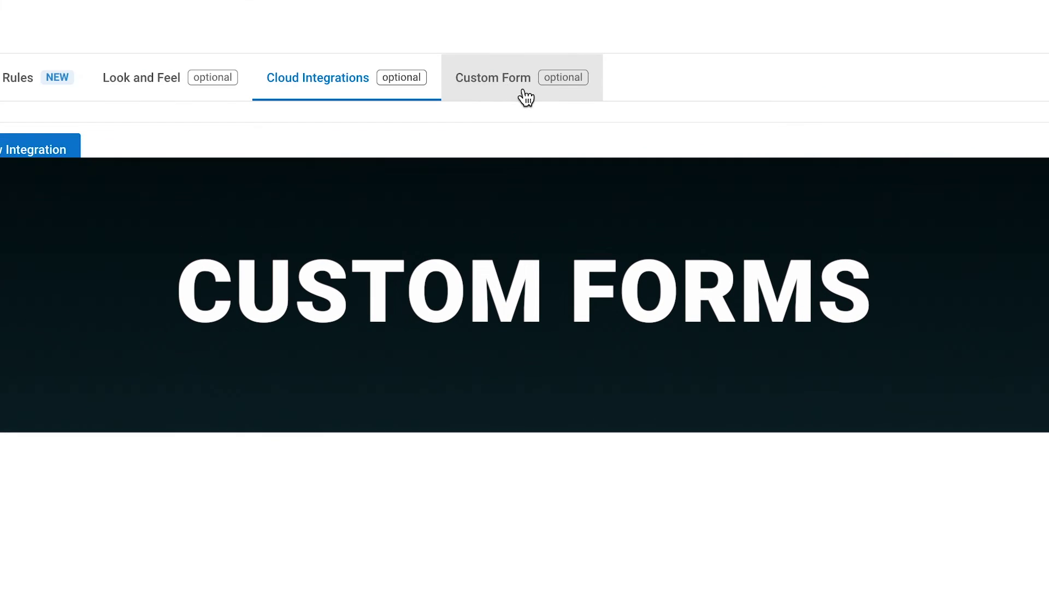
Step: Create a blank custom form named New rules with one added field, then create the portal
{"action": "left_click", "coordinate": [518, 87]}
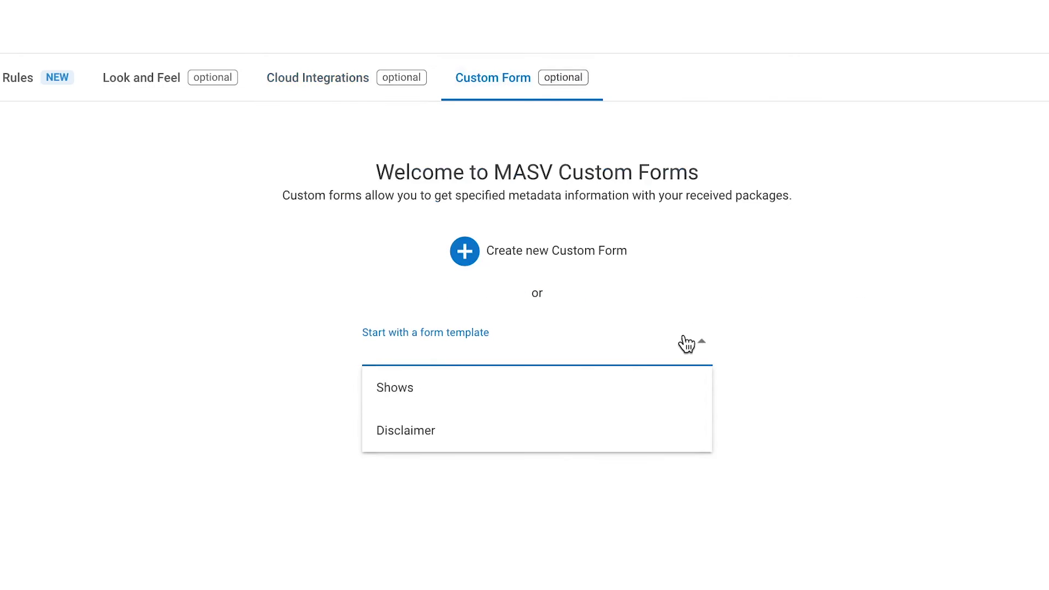
{"action": "left_click", "coordinate": [910, 357]}
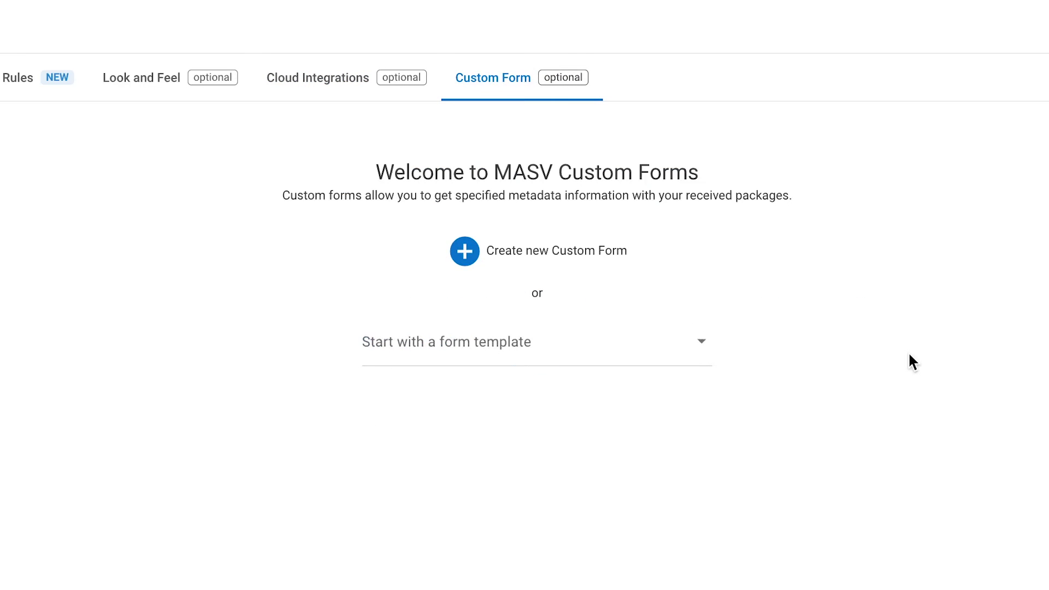
{"action": "left_click", "coordinate": [455, 262]}
{"action": "type", "text": "New rules"}
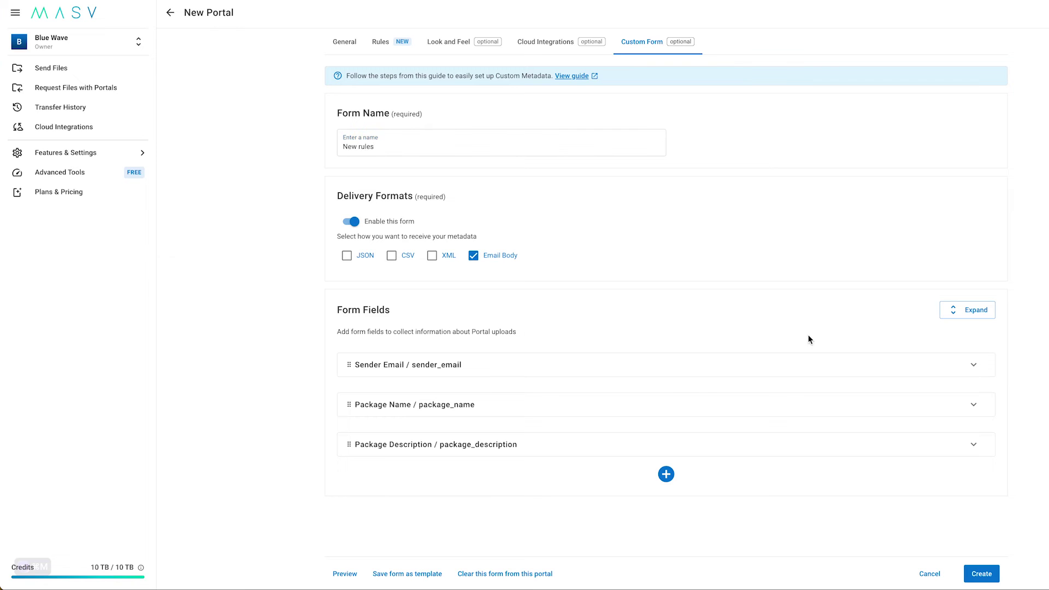
{"action": "left_click", "coordinate": [968, 309]}
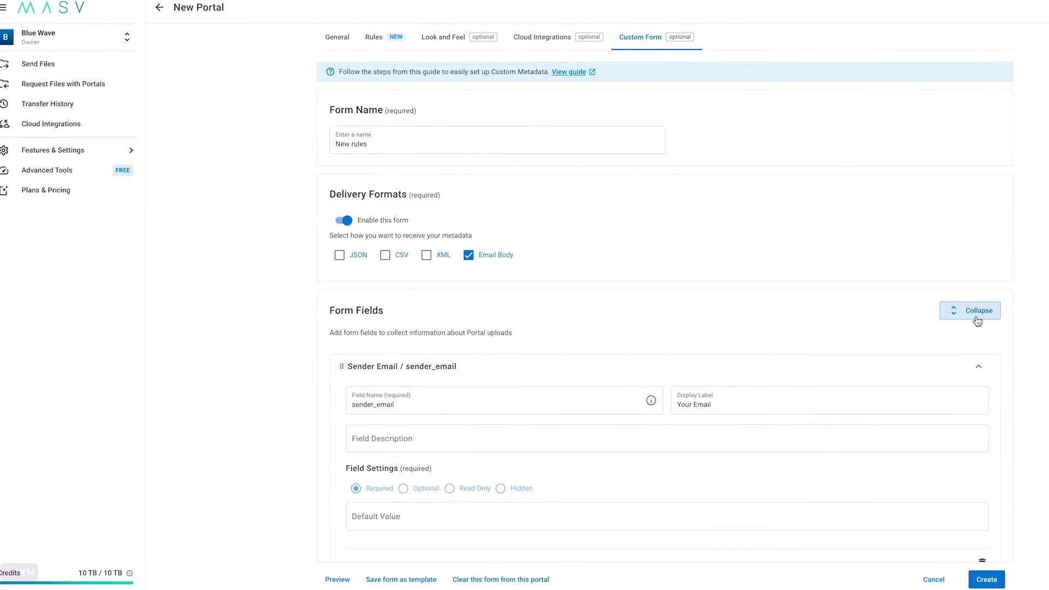
{"action": "left_click", "coordinate": [969, 311]}
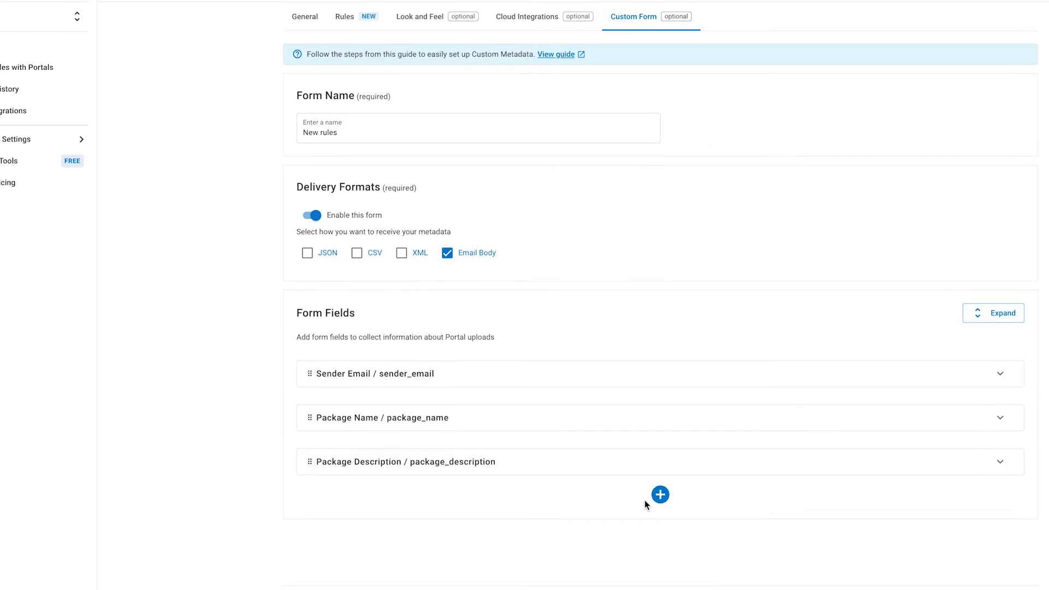
{"action": "left_click", "coordinate": [658, 496]}
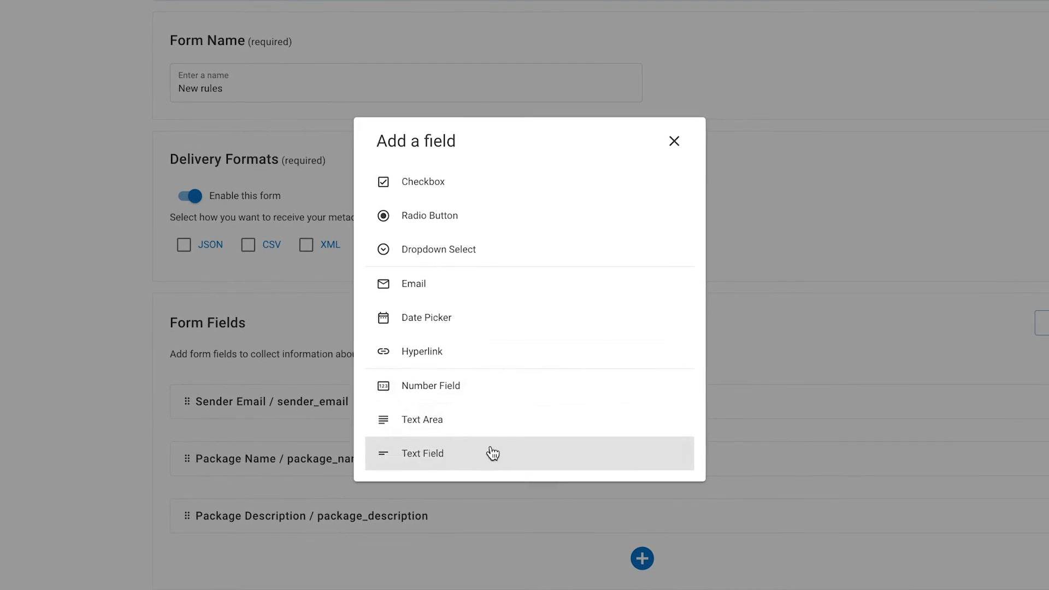
{"action": "left_click", "coordinate": [419, 180]}
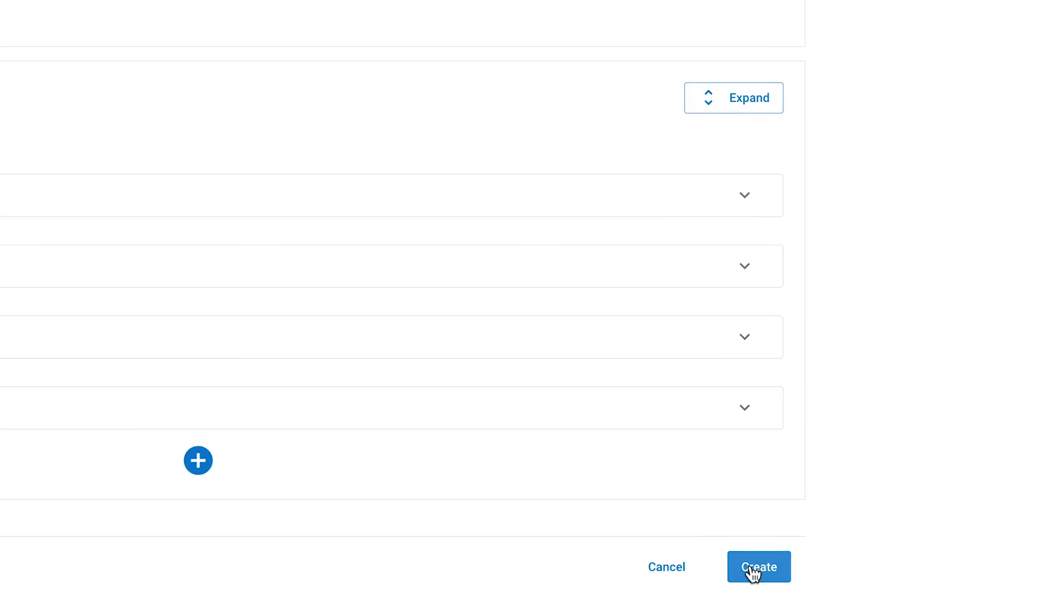
{"action": "left_click", "coordinate": [735, 562]}
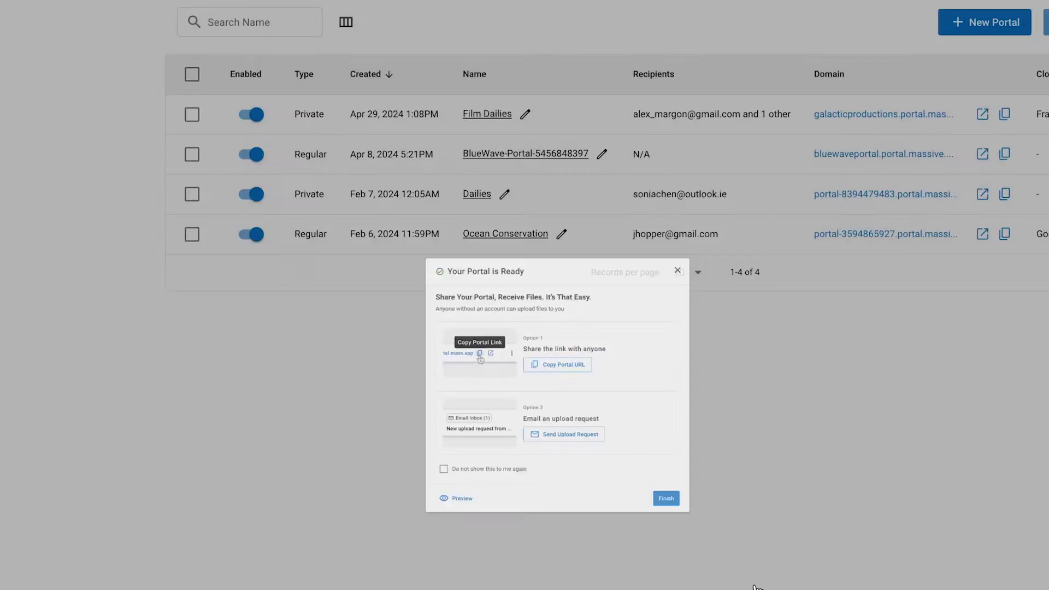
Step: Open the live Film Dailies portal page from its Actions menu and enter the portal password
{"action": "key", "text": "Escape"}
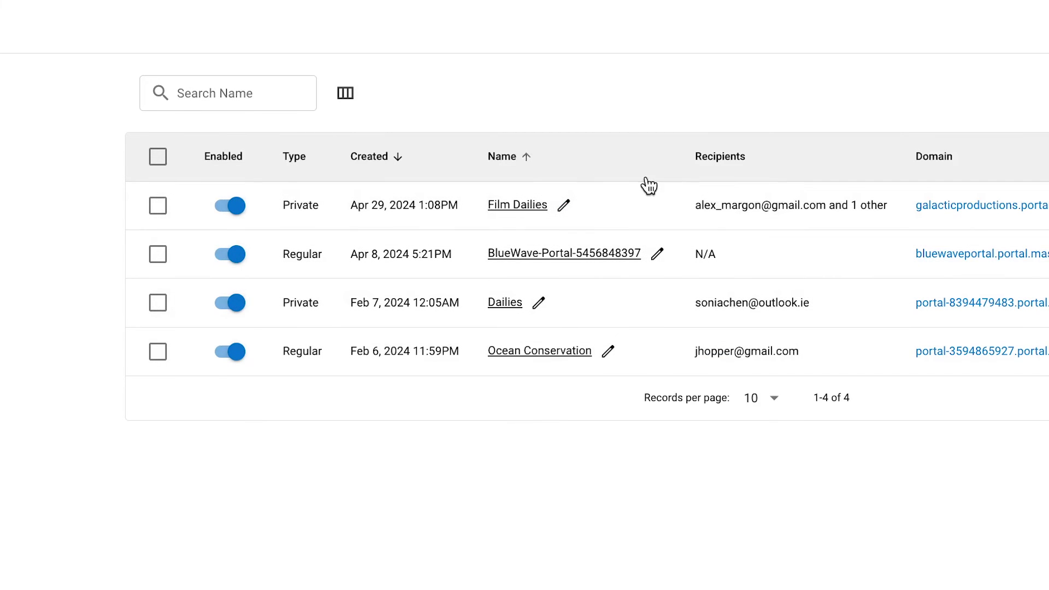
{"action": "left_click", "coordinate": [906, 246]}
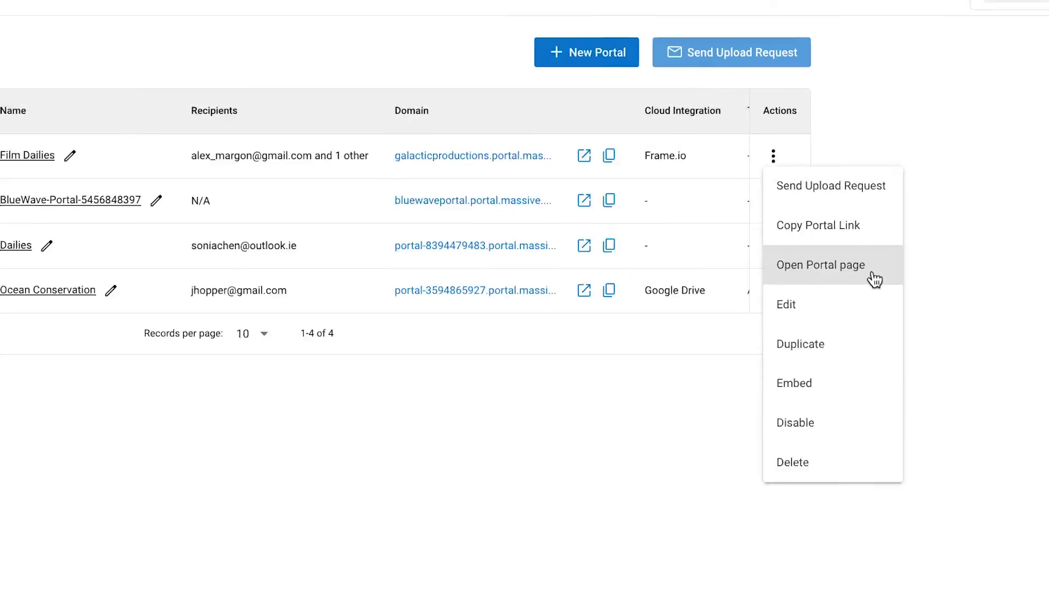
{"action": "left_click", "coordinate": [853, 299]}
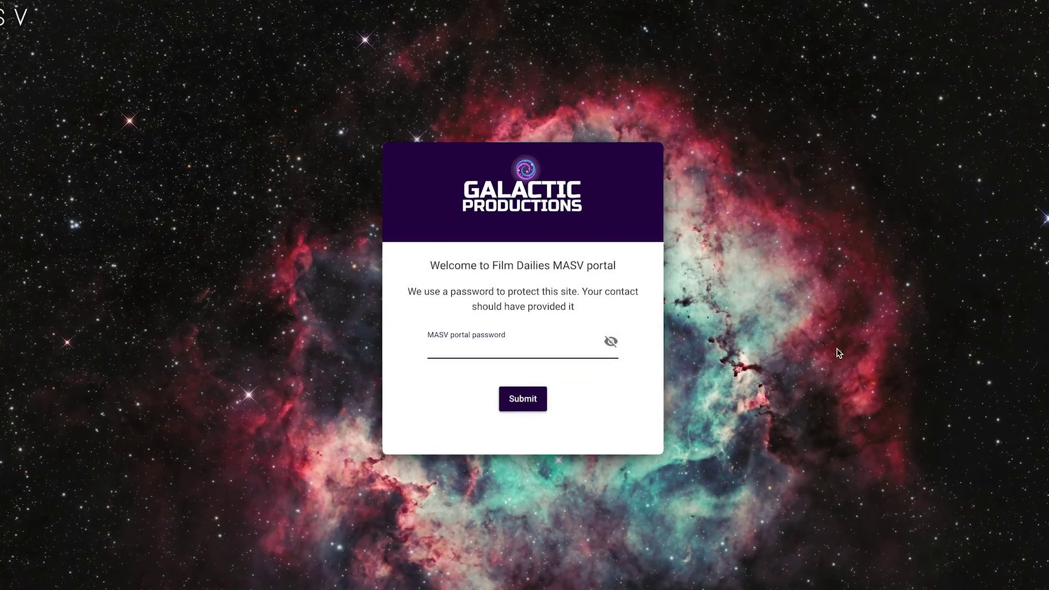
{"action": "type", "text": "••••••"}
{"action": "left_click", "coordinate": [522, 399]}
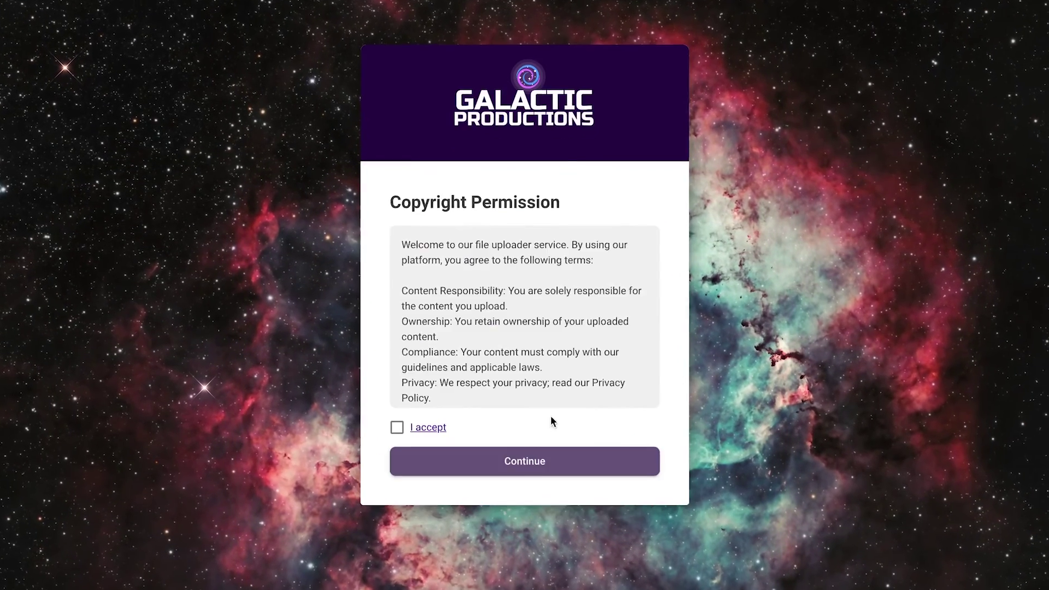
Step: Accept the copyright terms, continue to the upload page, and start filling in the sender field
{"action": "scroll", "coordinate": [546, 383], "scroll_direction": "down", "scroll_amount": 5}
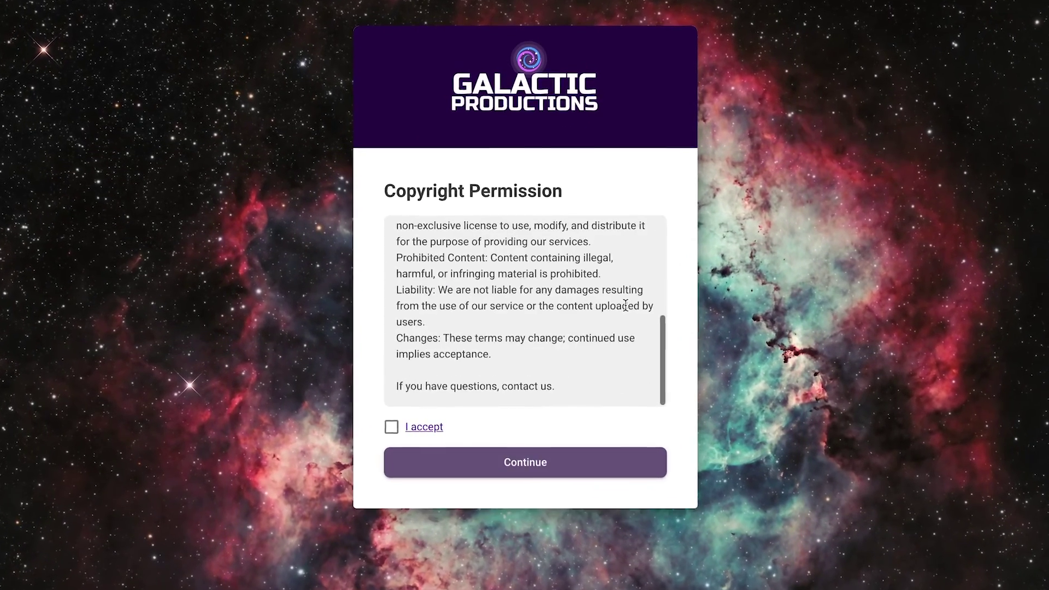
{"action": "left_click", "coordinate": [397, 427]}
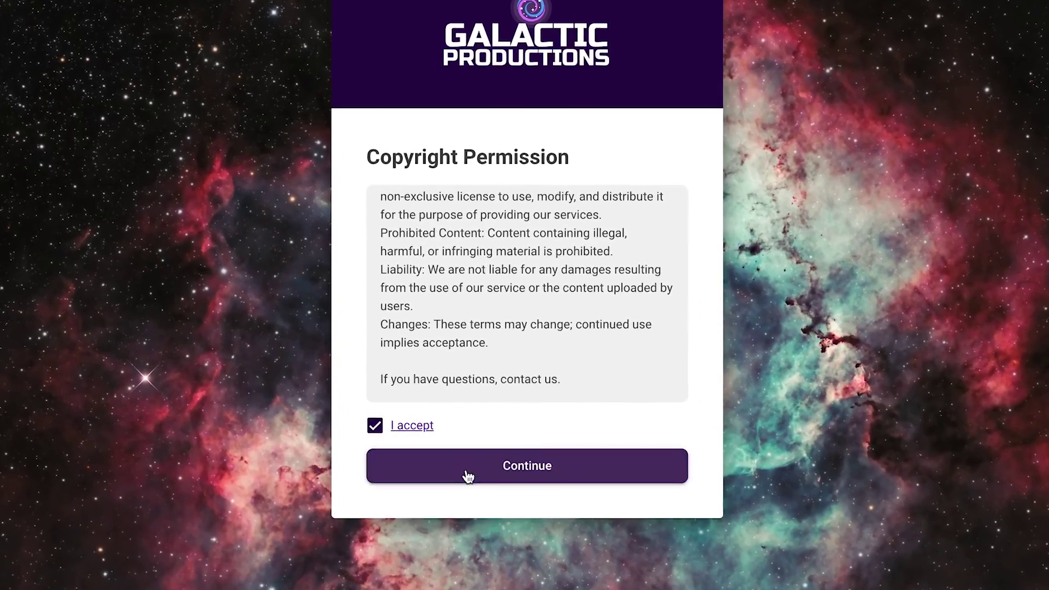
{"action": "left_click", "coordinate": [469, 477]}
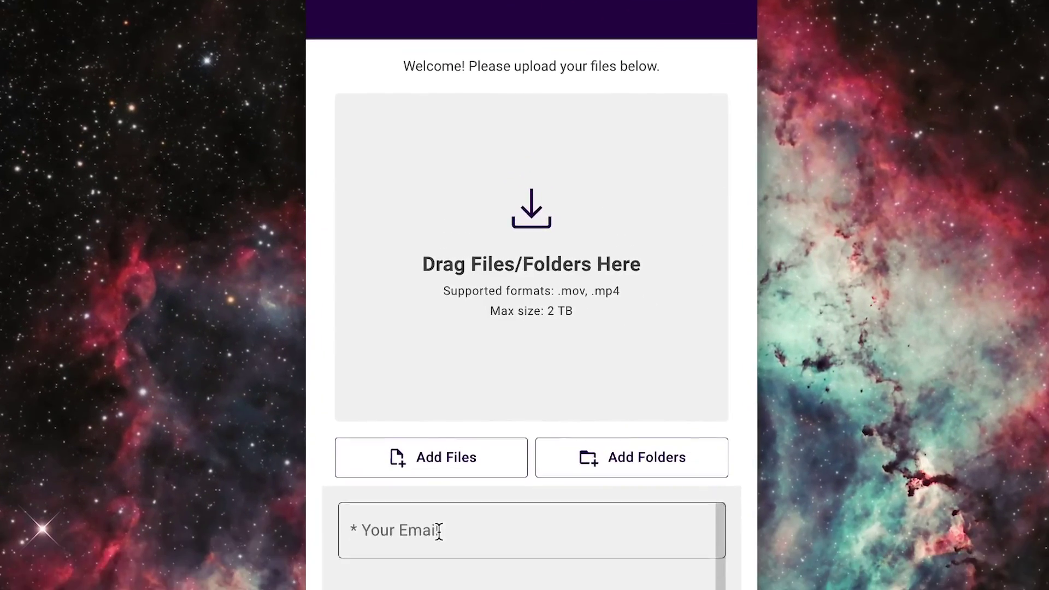
{"action": "left_click", "coordinate": [445, 533]}
{"action": "type", "text": "mln2024"}
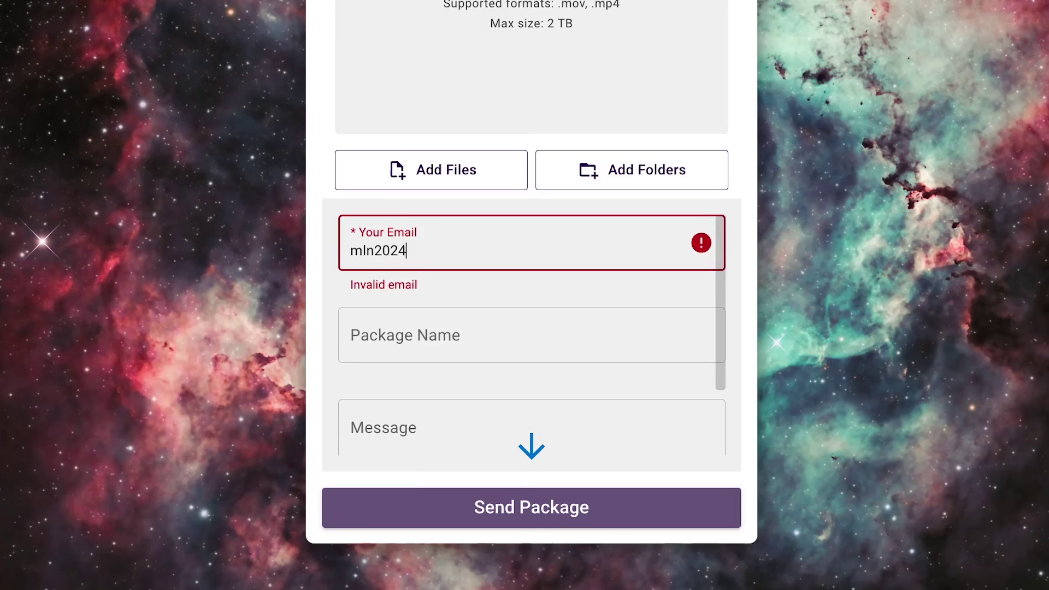